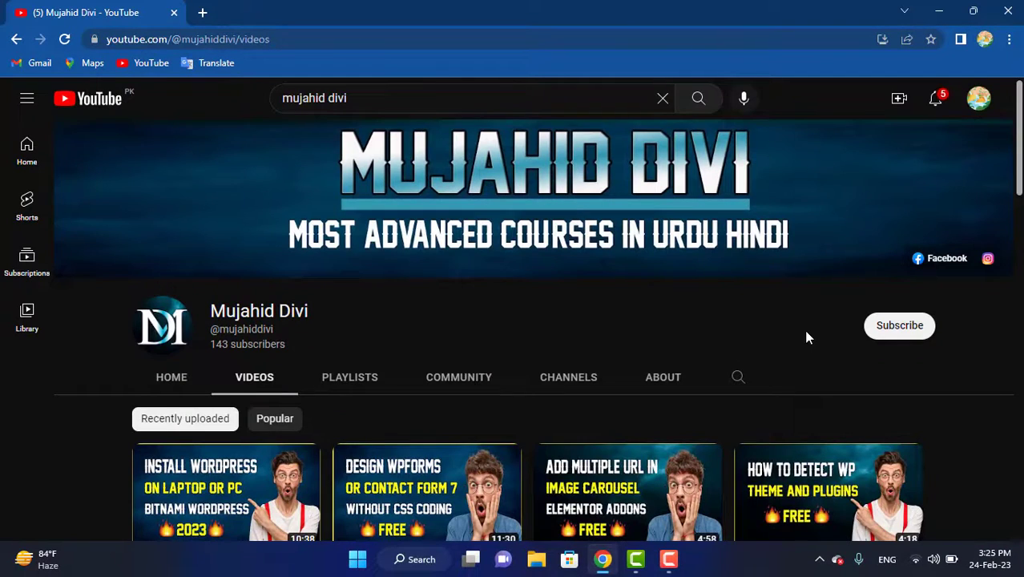
Subscribe to the displayed YouTube channel and set its notification preference to All.
left_click(910, 330)
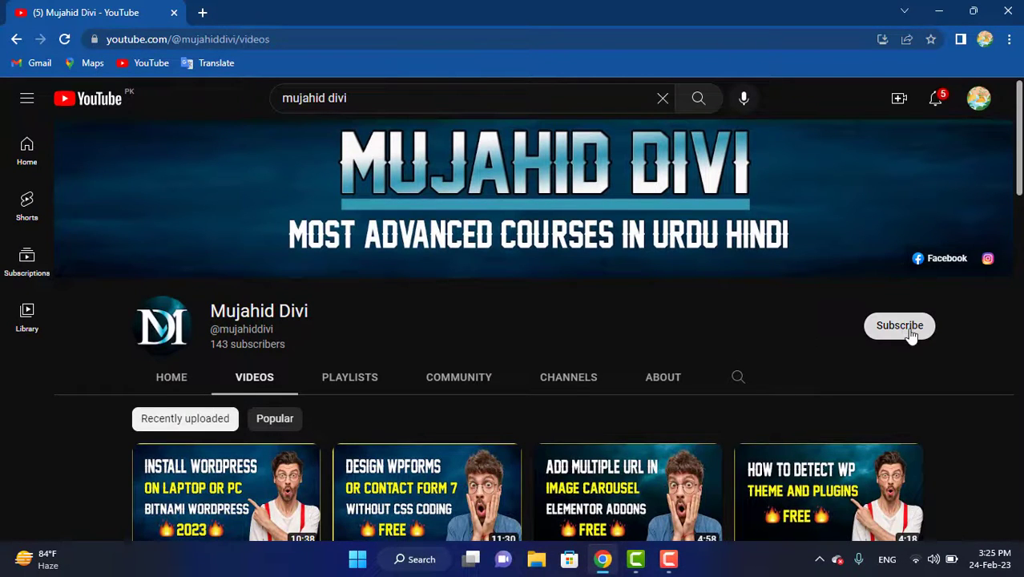
left_click(913, 330)
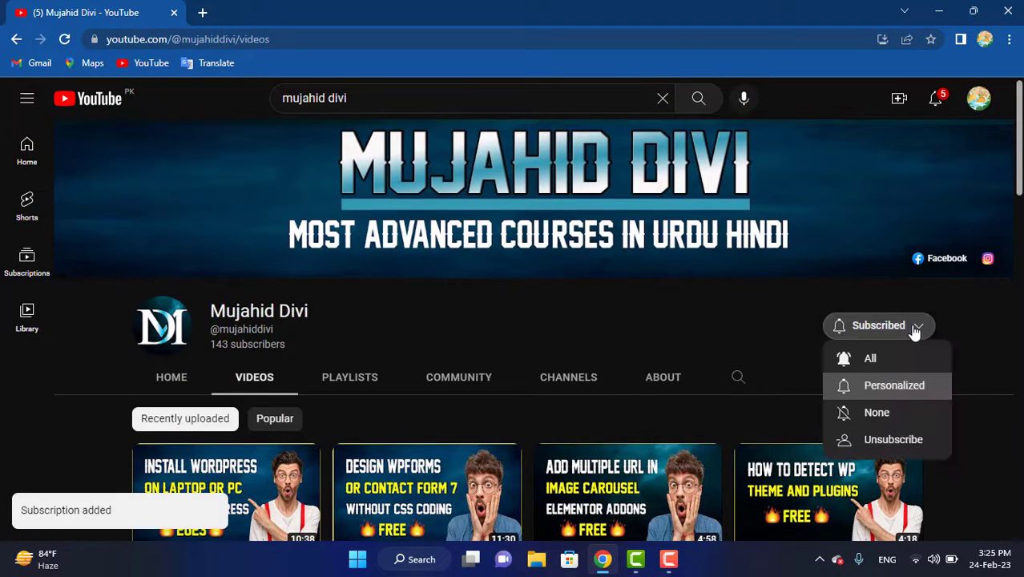
left_click(871, 362)
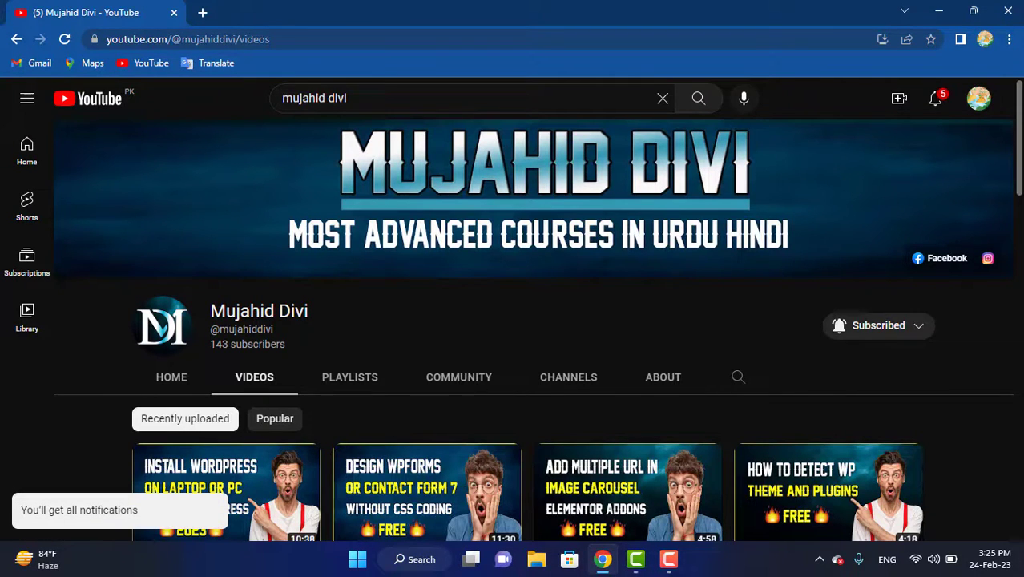
scroll(1019, 140, "down", 7)
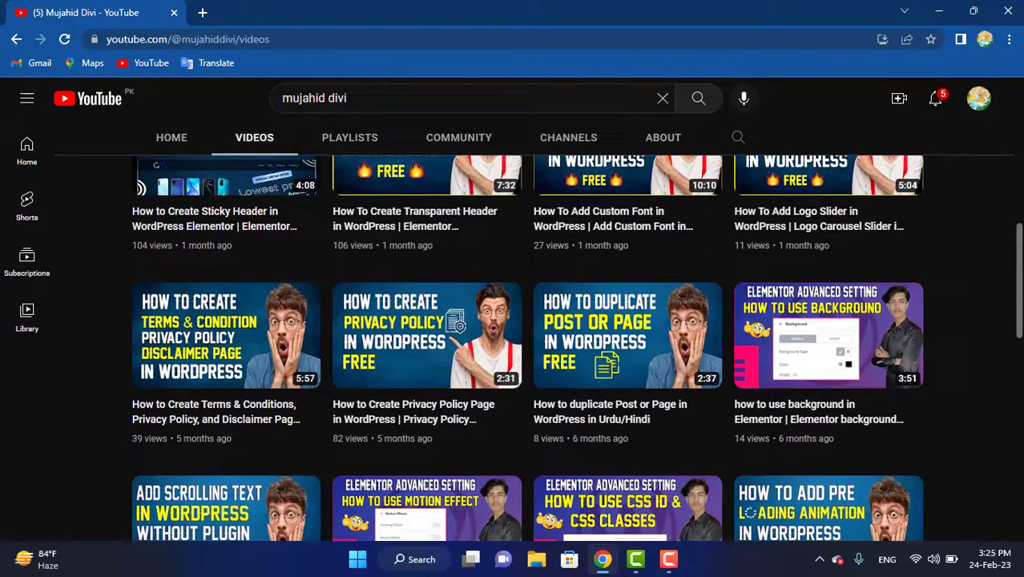
scroll(575, 349, "down", 2)
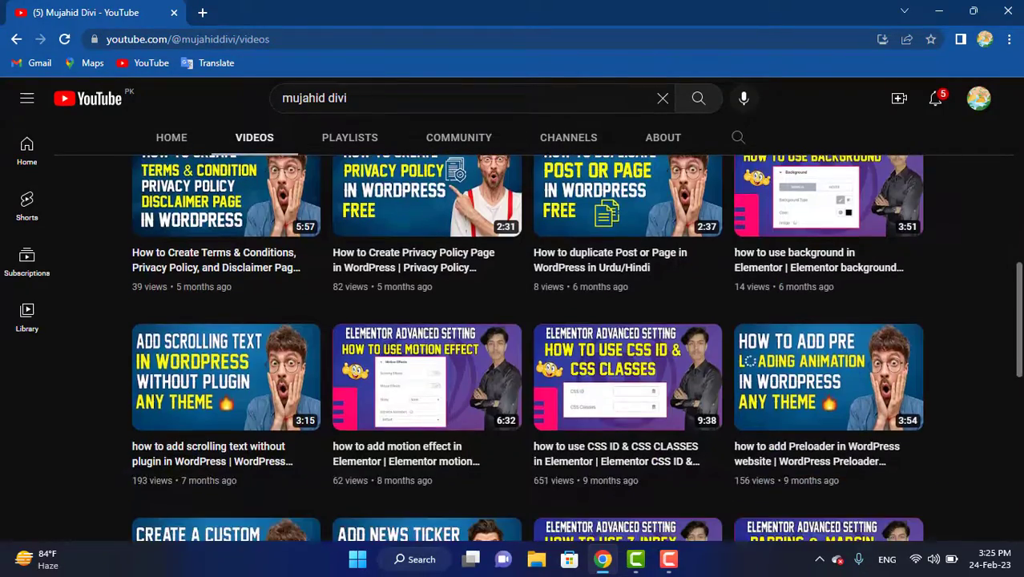
scroll(537, 344, "up", 10)
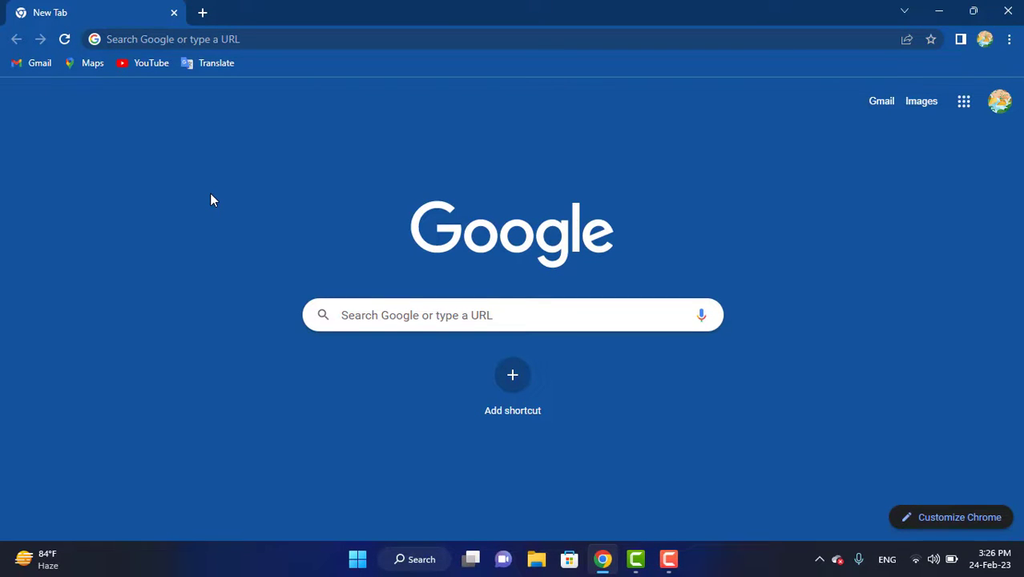
Search Google for "xampp download" and open the Apache Friends XAMPP download page.
left_click(225, 38)
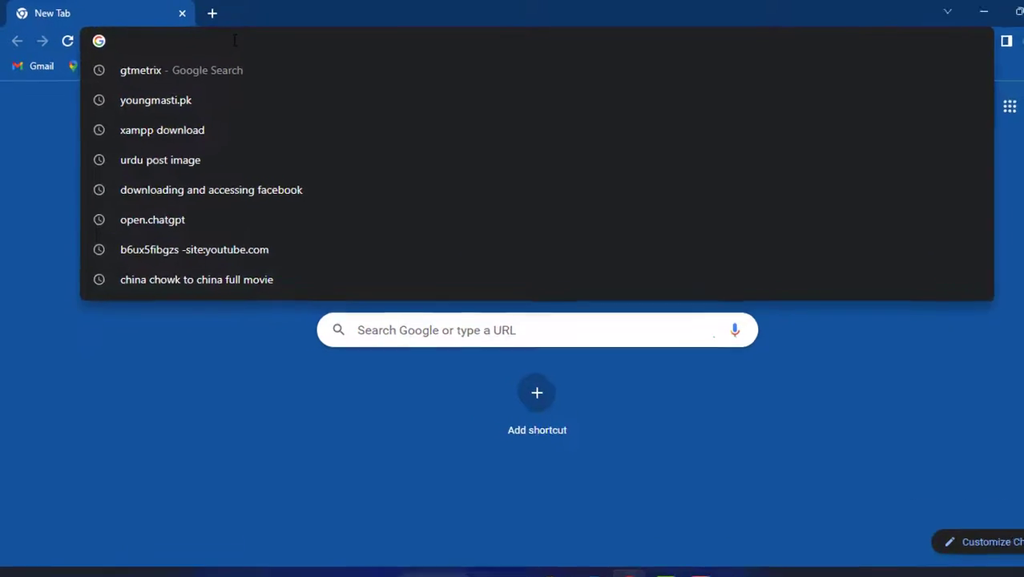
type("xa")
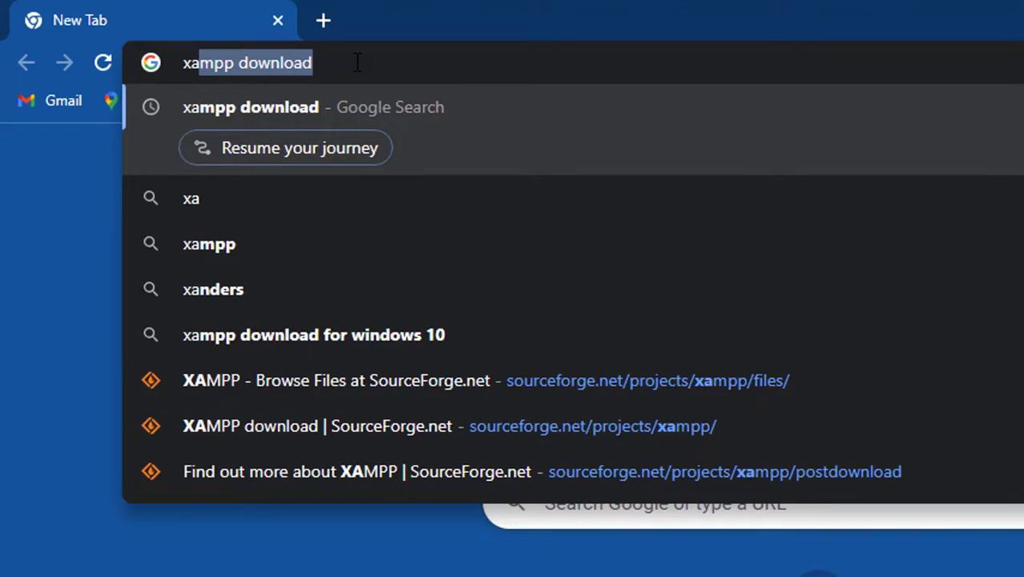
key("Right")
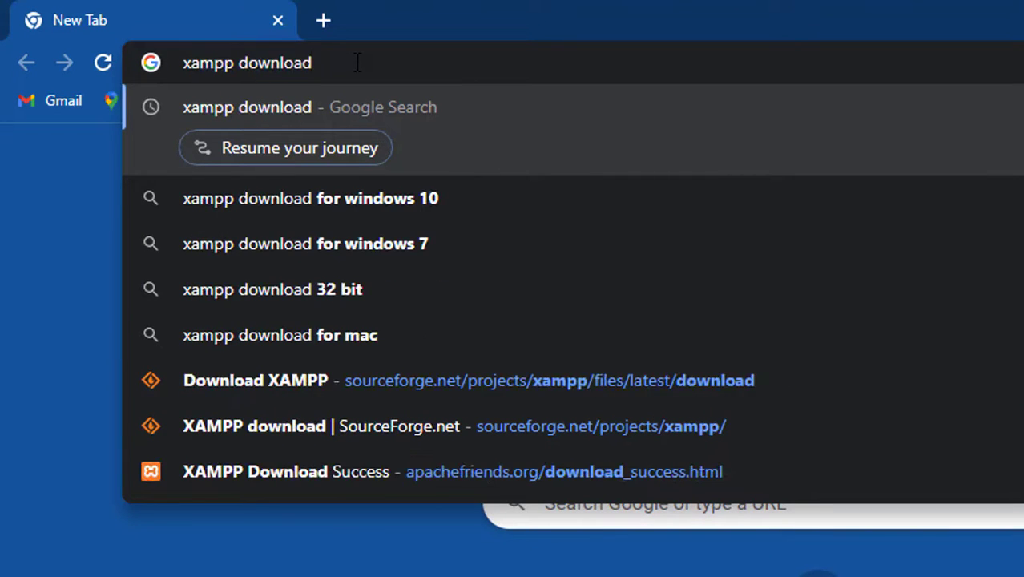
key("Return")
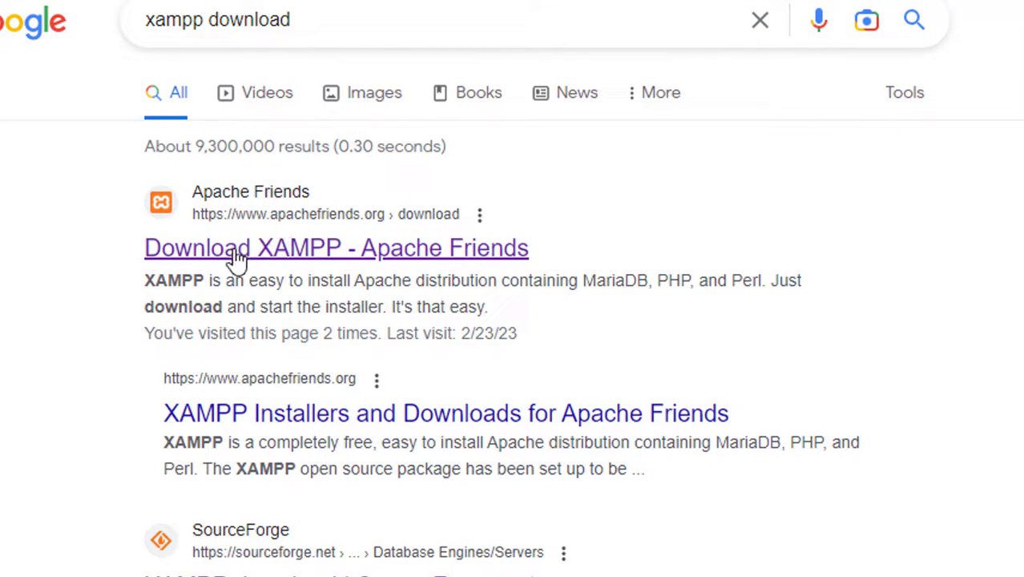
left_click(299, 264)
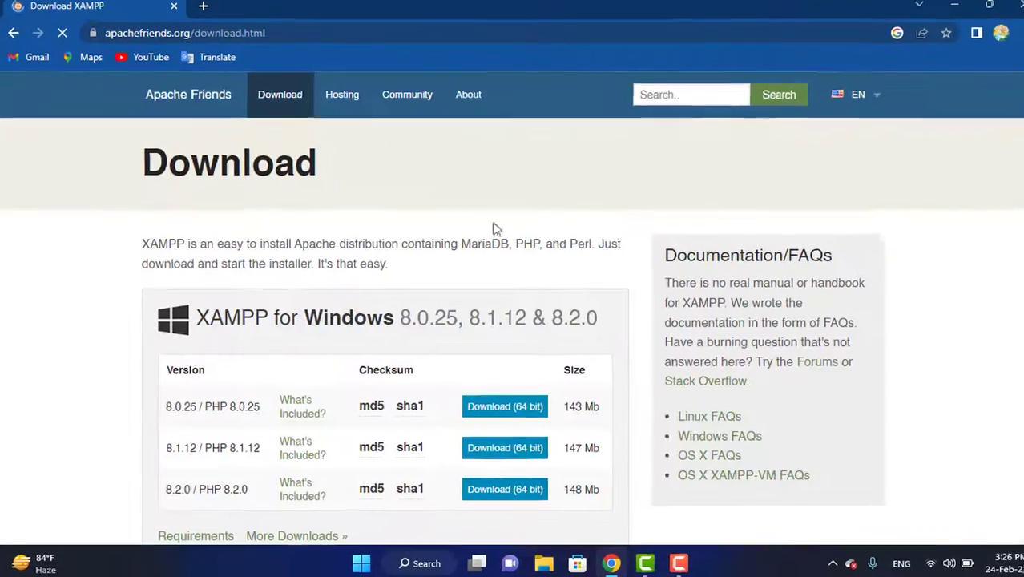
Start downloading the 64-bit XAMPP 8.2.0 installer for Windows into the Downloads folder, and cancel the running download.
scroll(512, 320, "down", 3)
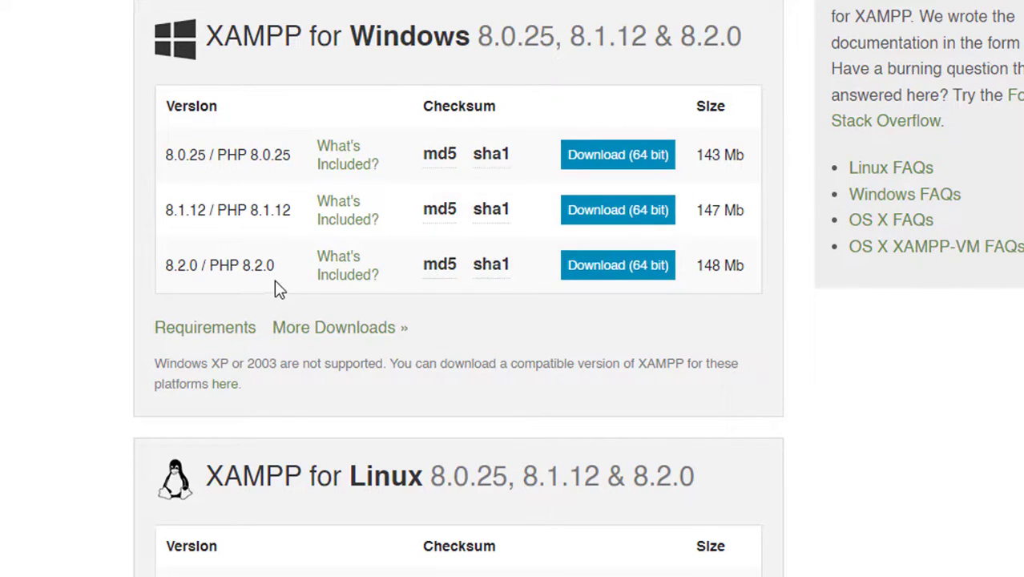
left_click(622, 269)
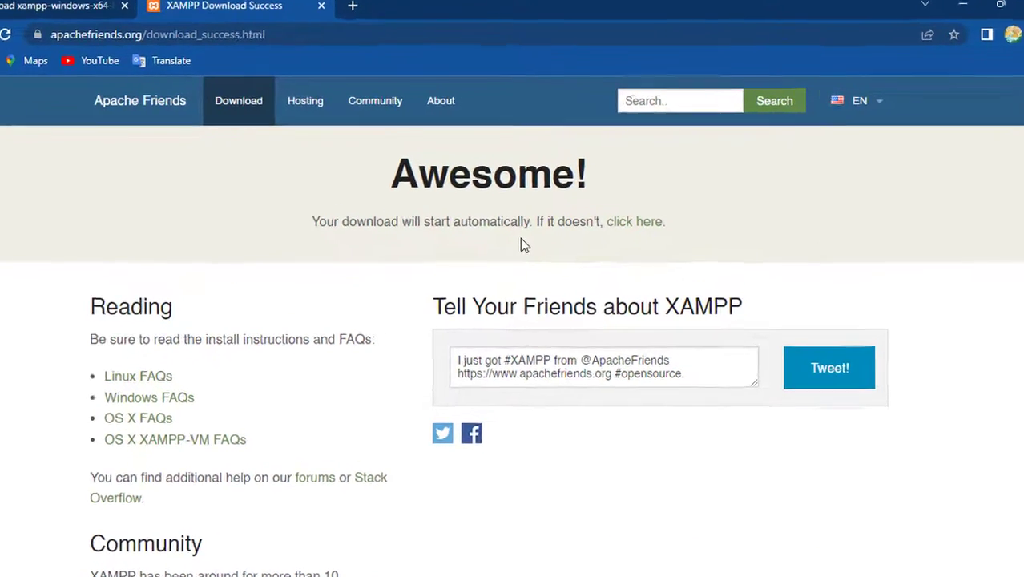
left_click(624, 246)
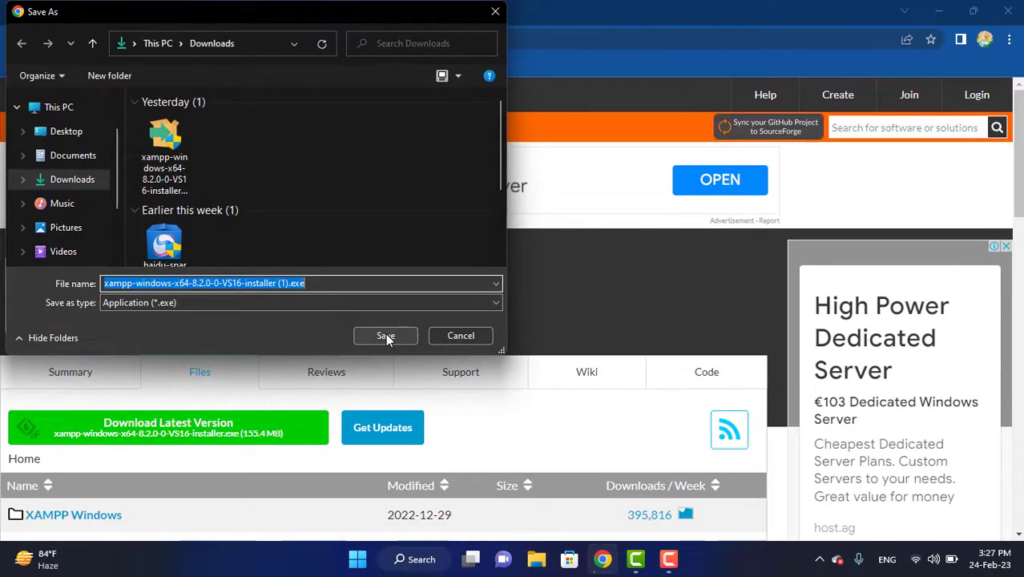
left_click(405, 336)
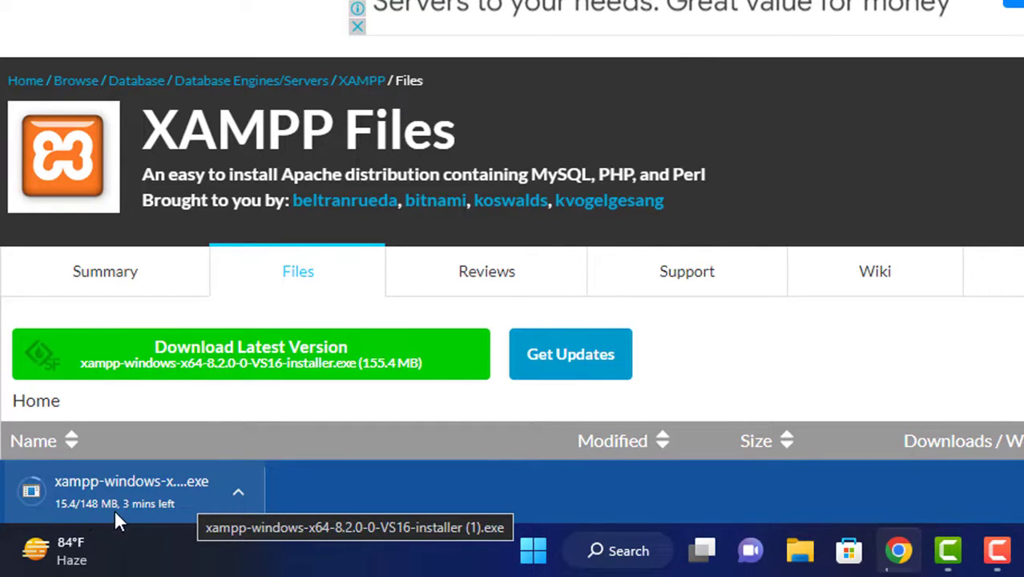
left_click(240, 485)
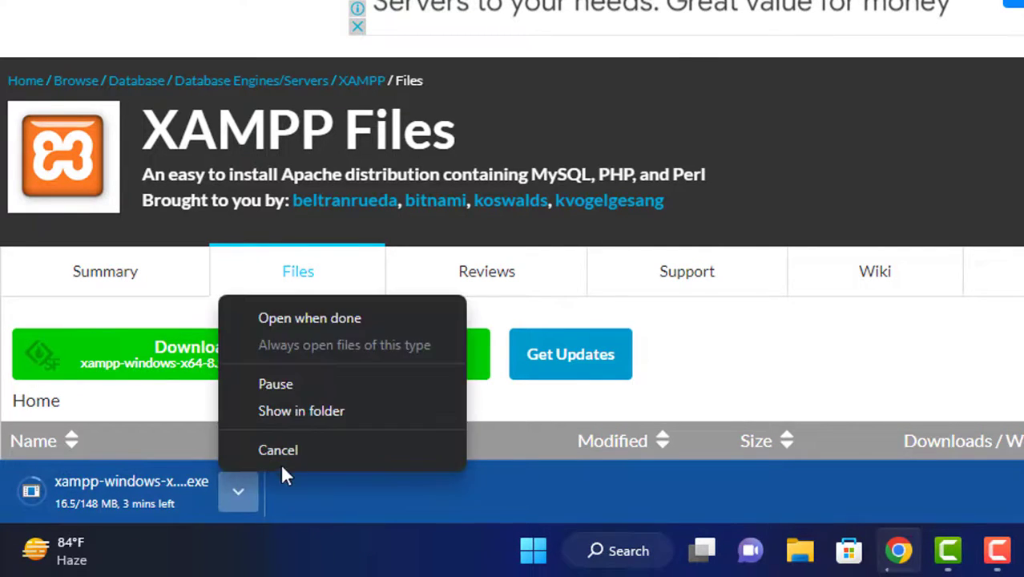
left_click(293, 451)
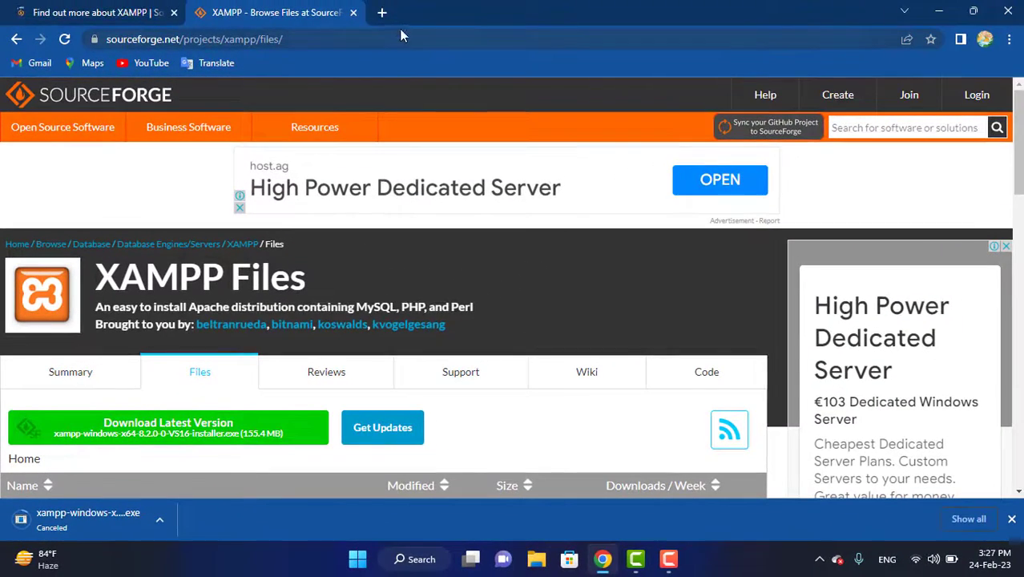
Open wordpress.org in a new browser tab and go to its Get WordPress download page.
left_click(383, 13)
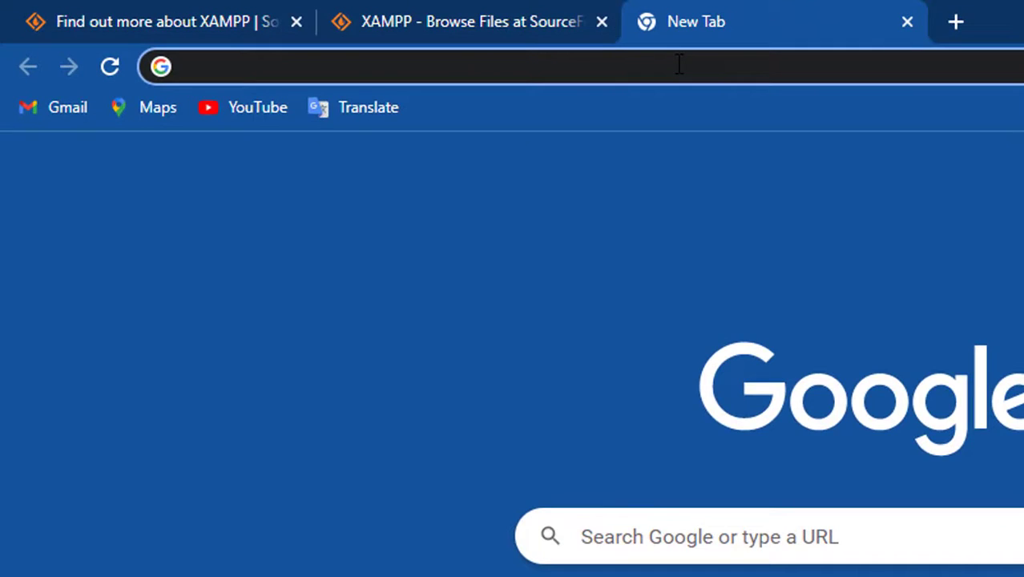
type("wo")
key("Right")
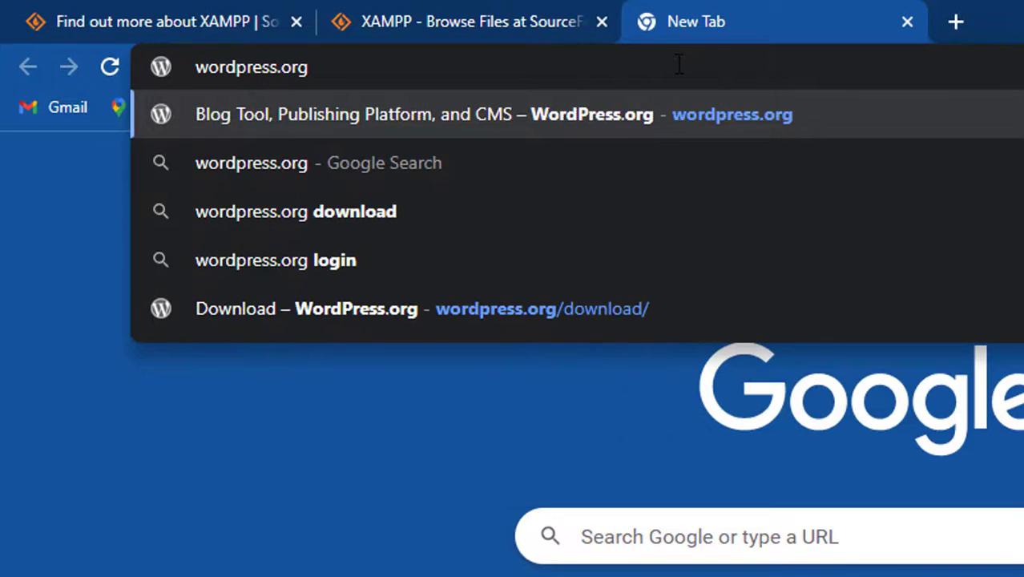
key("Return")
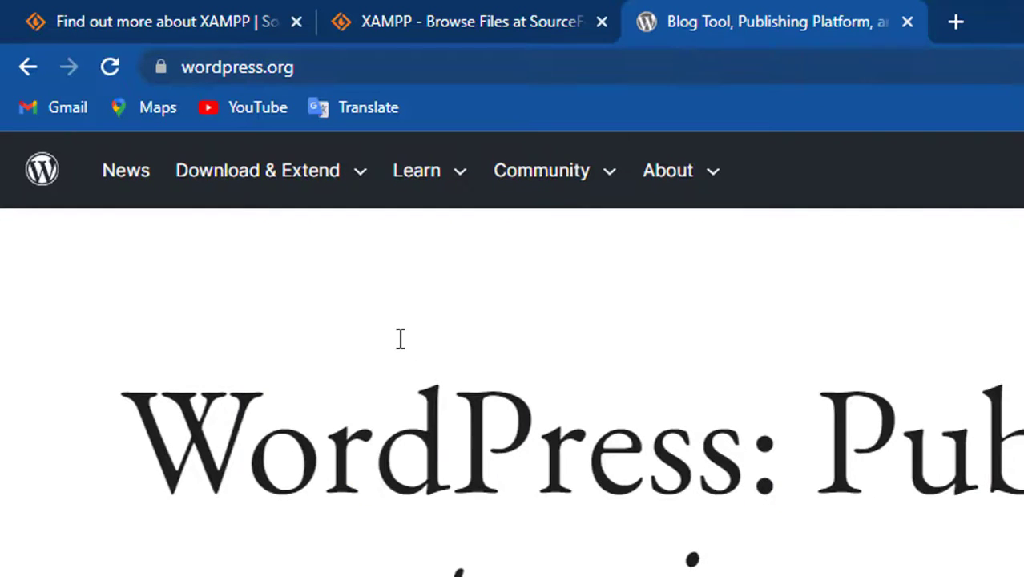
mouse_move(286, 176)
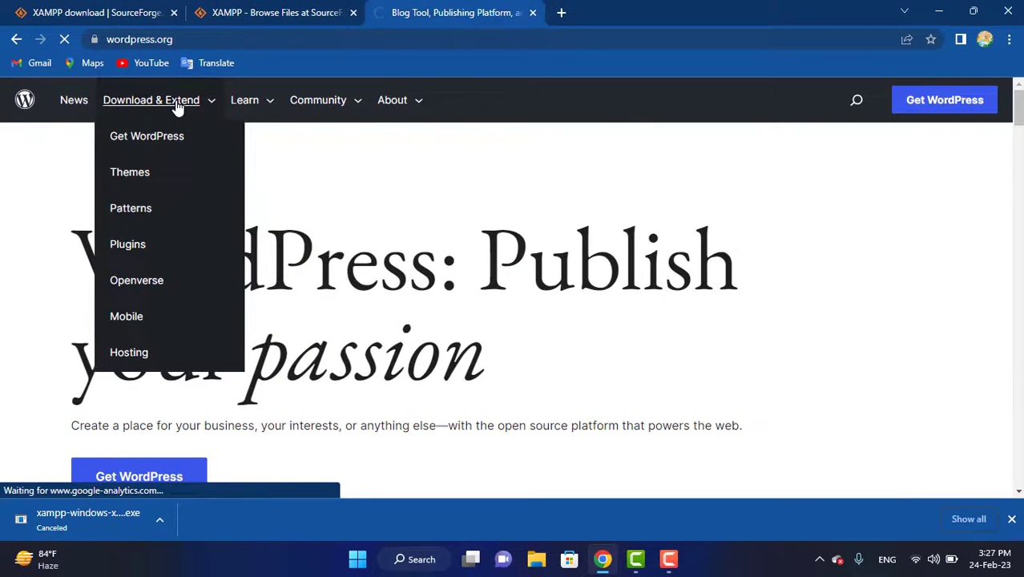
left_click(178, 108)
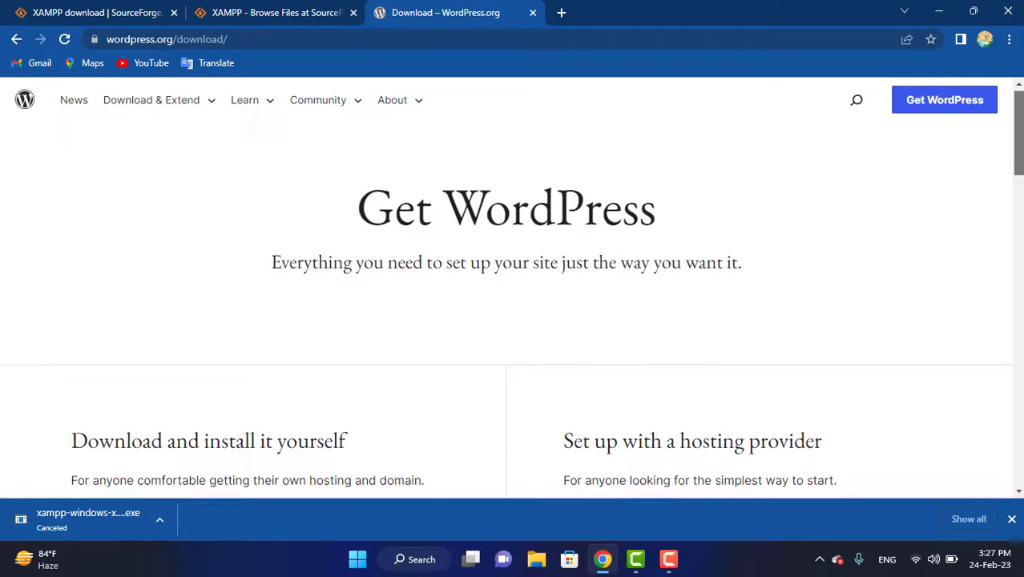
Download WordPress 6.1.1, save wordpress-6.1.1.zip to the Desktop, and dismiss the thank-you message.
scroll(1019, 184, "down", 4)
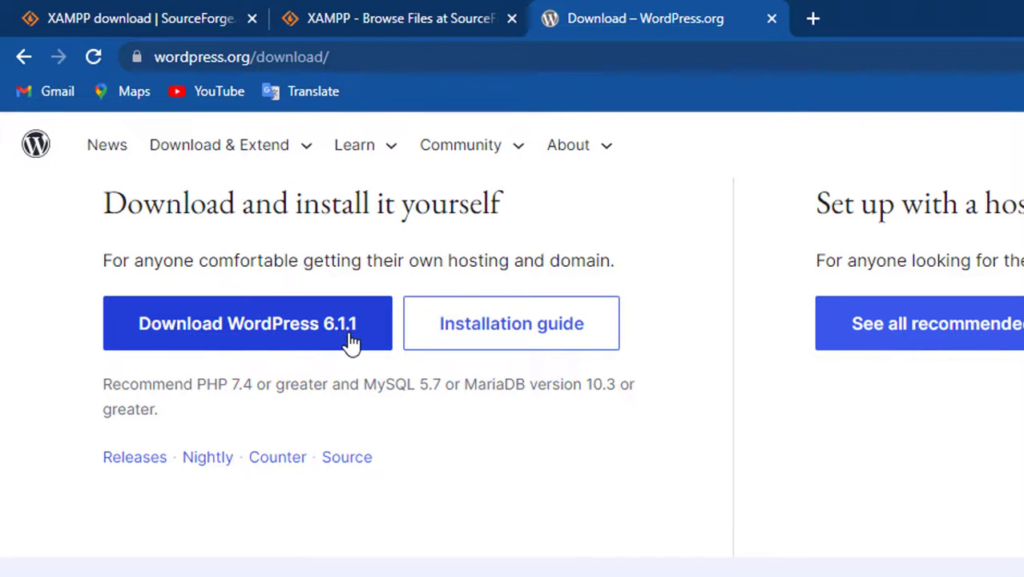
left_click(325, 331)
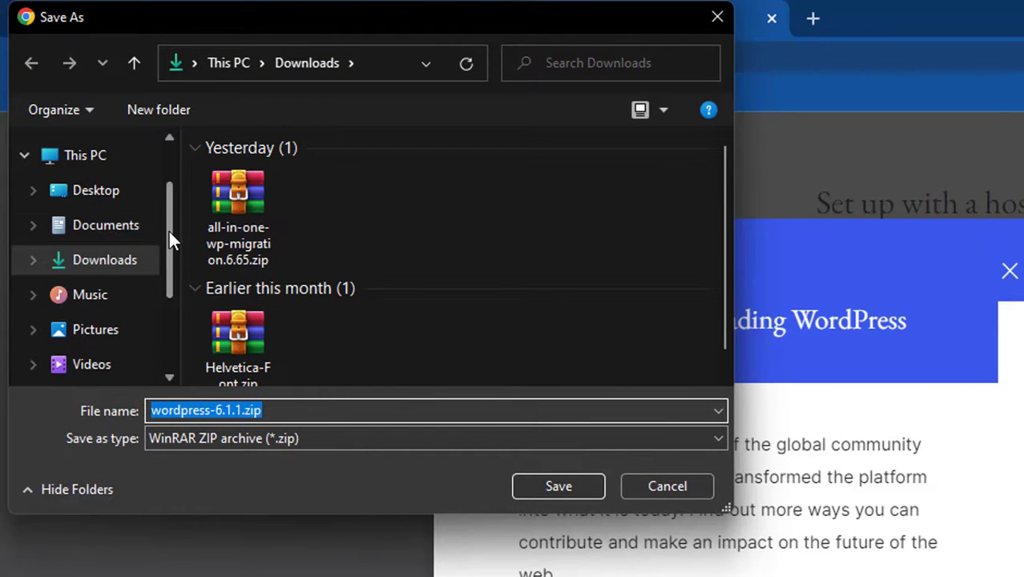
left_click_drag(169, 231, 169, 183)
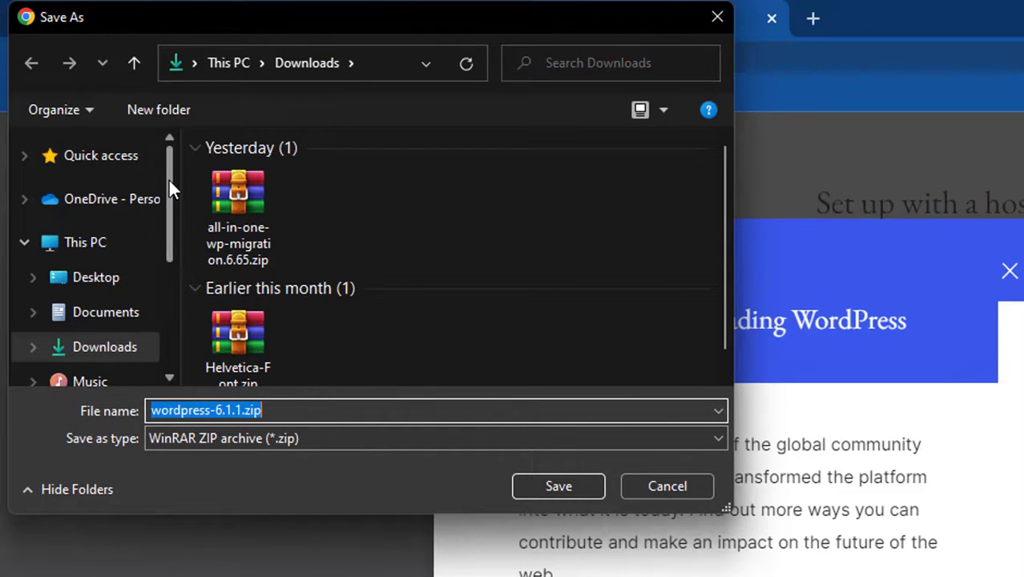
left_click(110, 288)
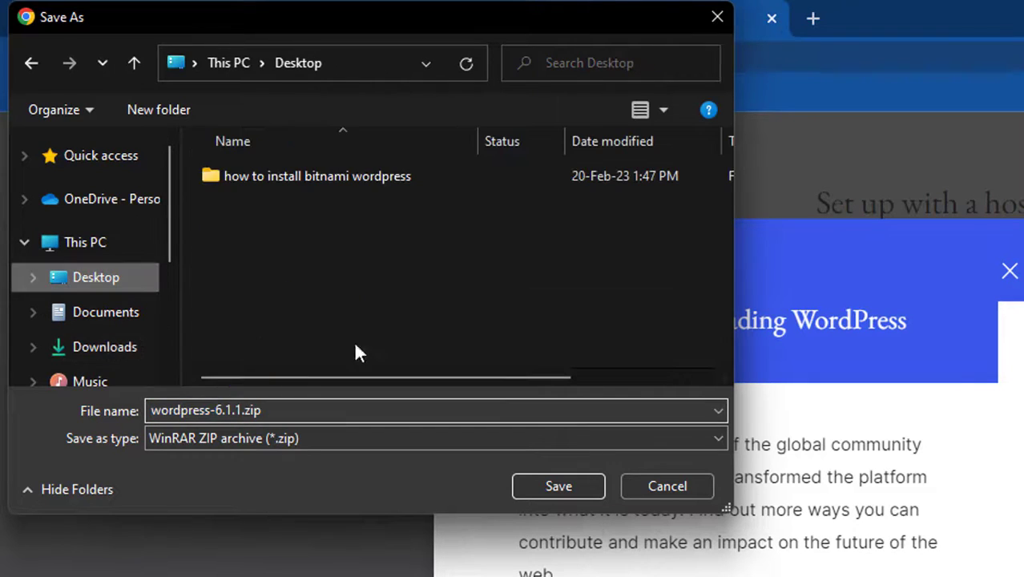
left_click(556, 487)
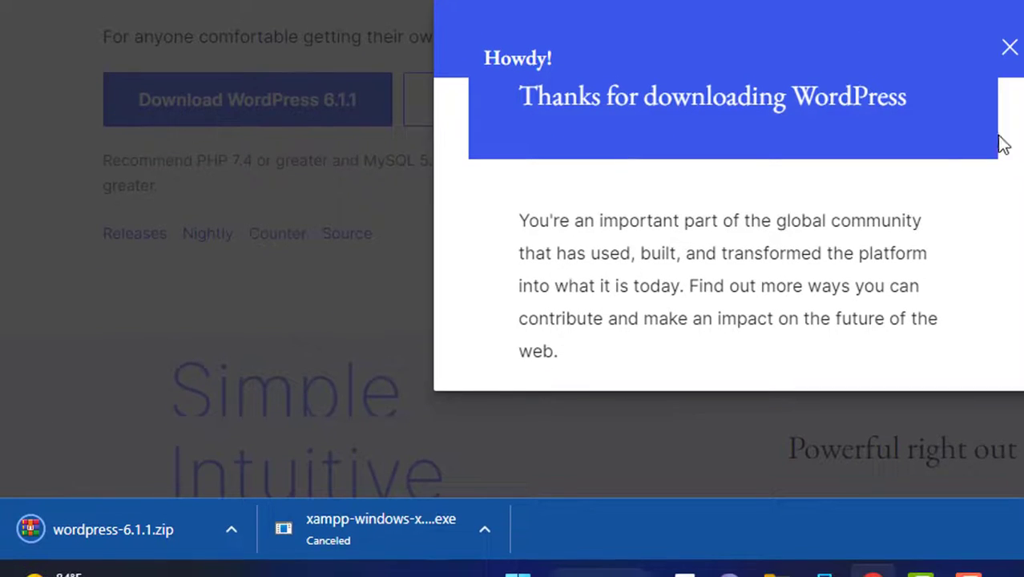
left_click(1008, 54)
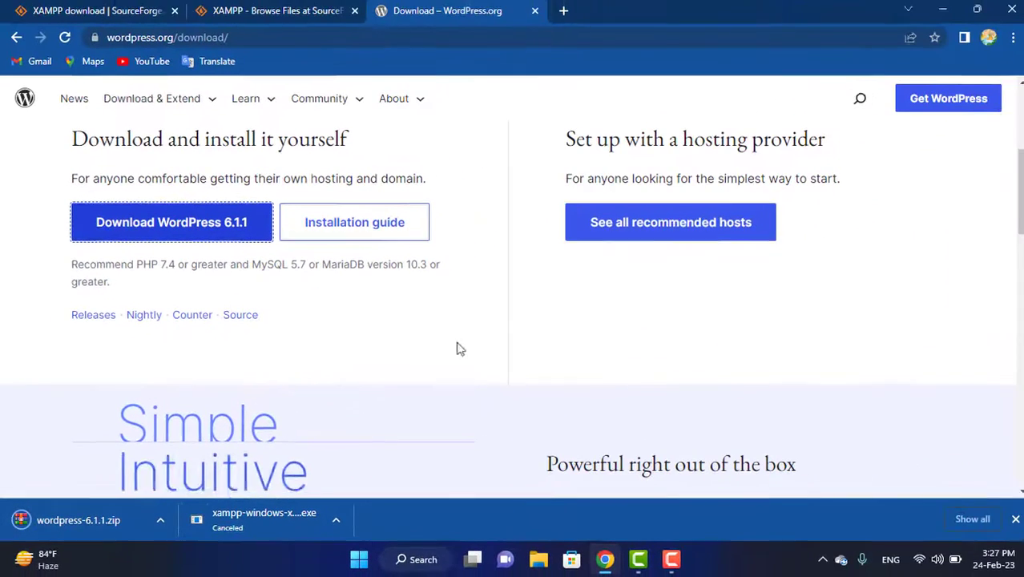
Minimize the browser and open the Downloads folder in File Explorer.
left_click(940, 10)
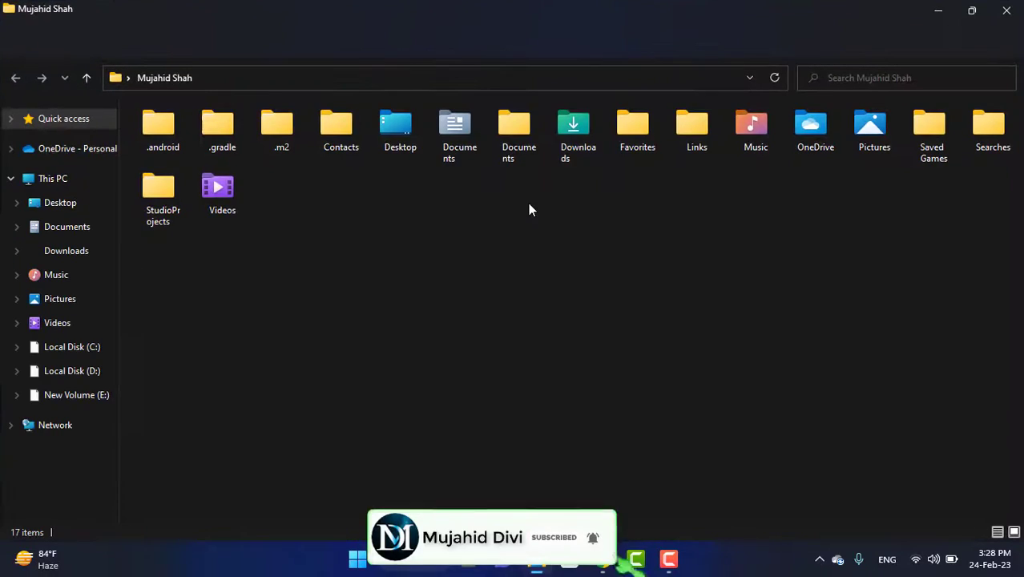
left_click(584, 151)
double_click(584, 150)
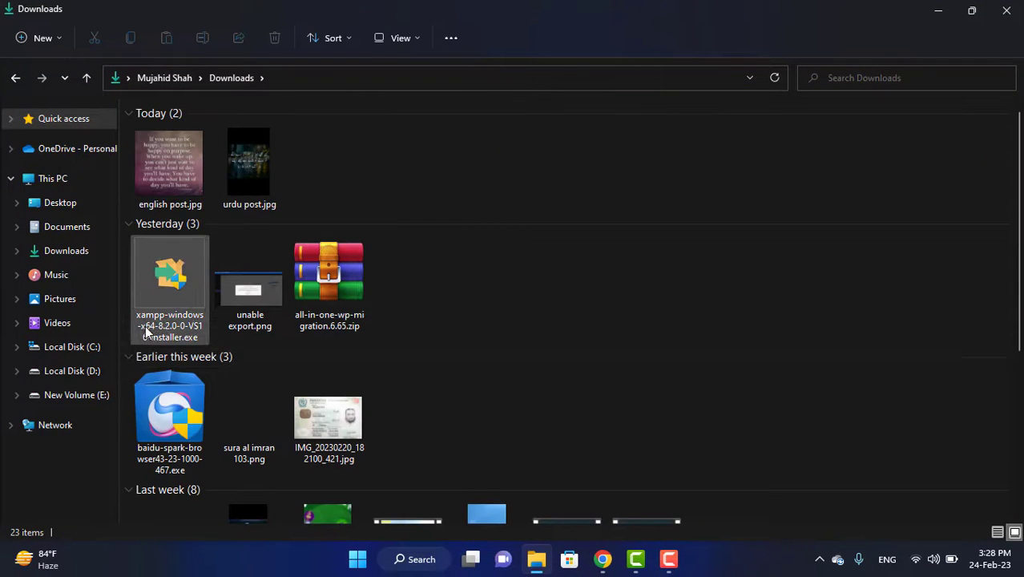
Run xampp-windows-x64-8.2.0-0-VS16-installer.exe as administrator, accept the UAC warning, and advance the setup wizard to component selection.
left_click(147, 332)
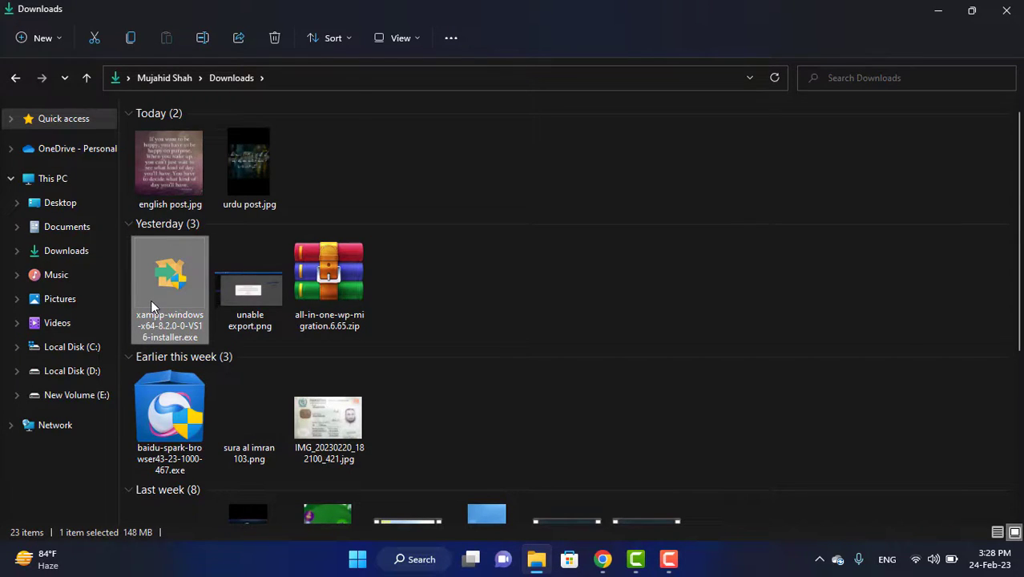
right_click(151, 299)
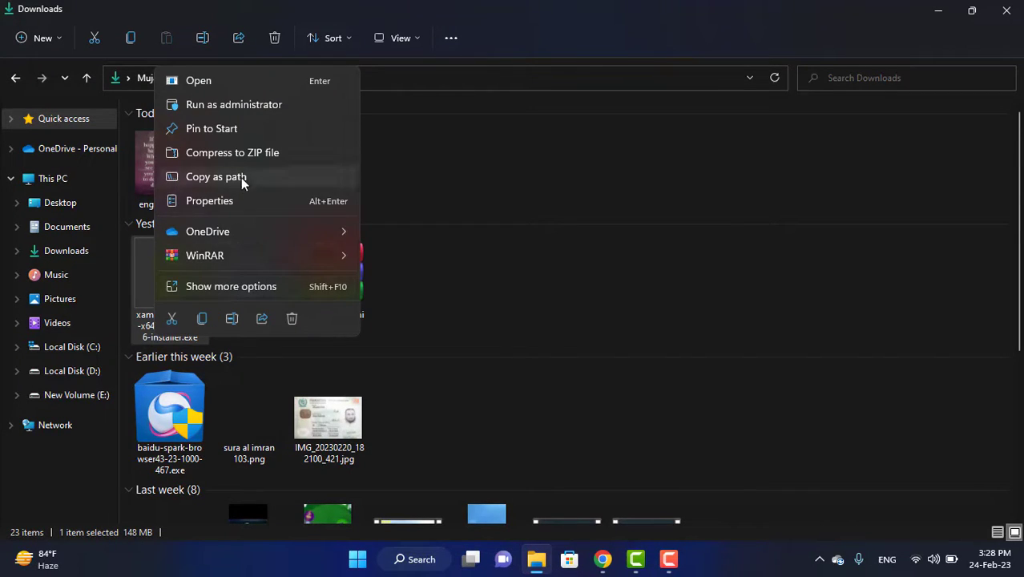
left_click(241, 111)
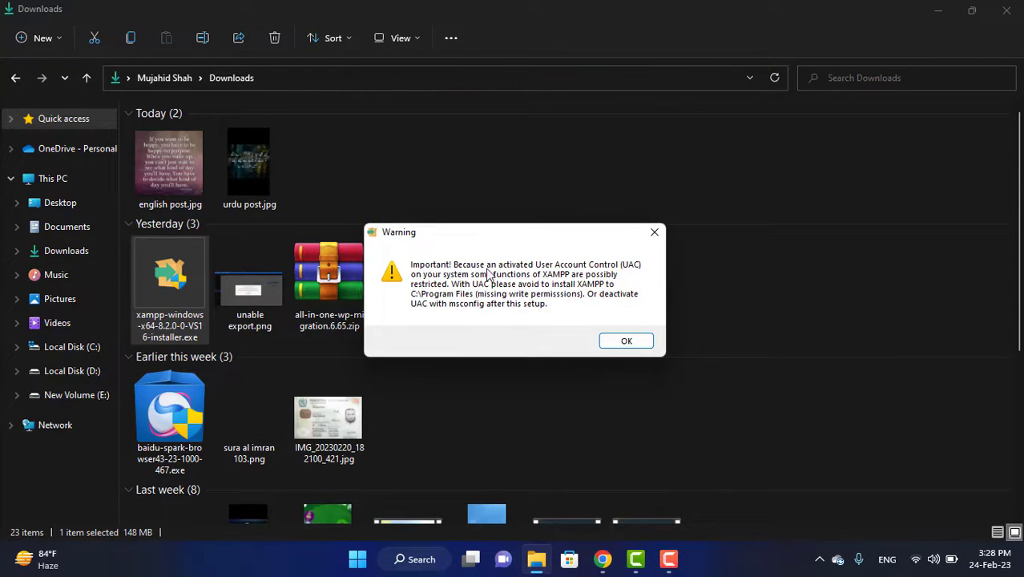
left_click(625, 342)
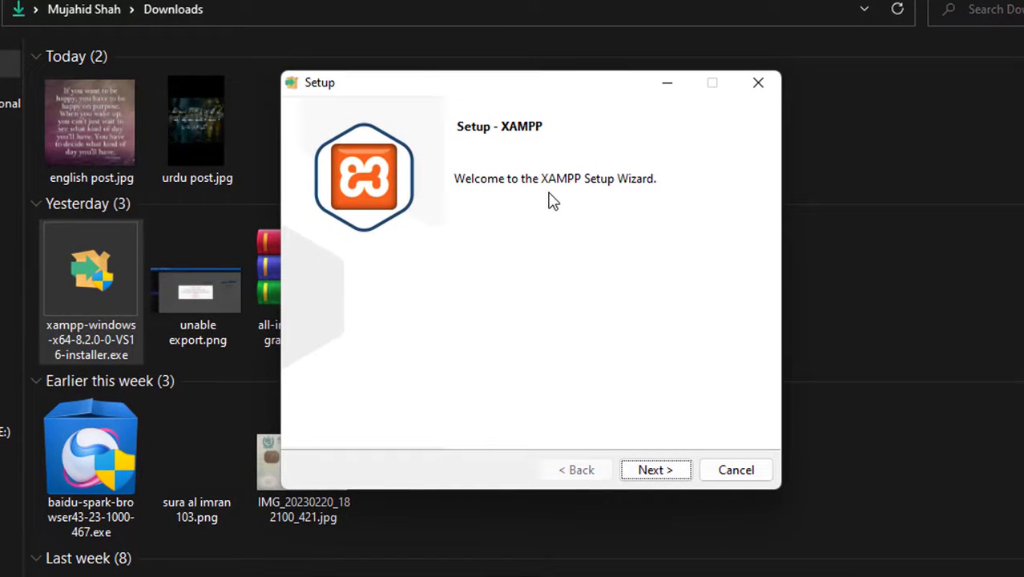
left_click(654, 470)
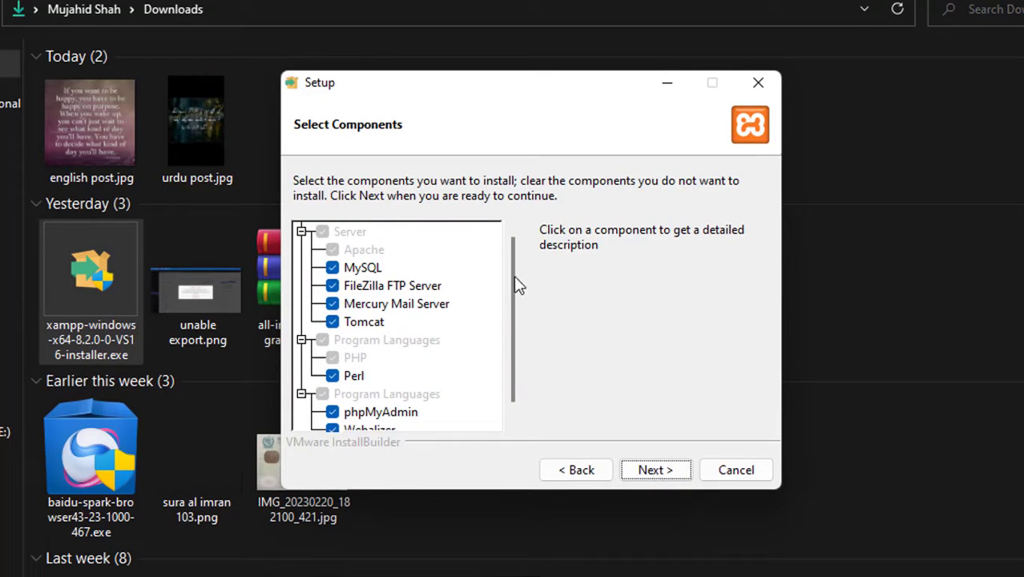
Install XAMPP with the default components in C:\xampp with English as the language, and finish setup with the Control Panel starting.
mouse_move(515, 280)
left_mouse_down()
mouse_move(511, 343)
mouse_move(514, 278)
left_mouse_up()
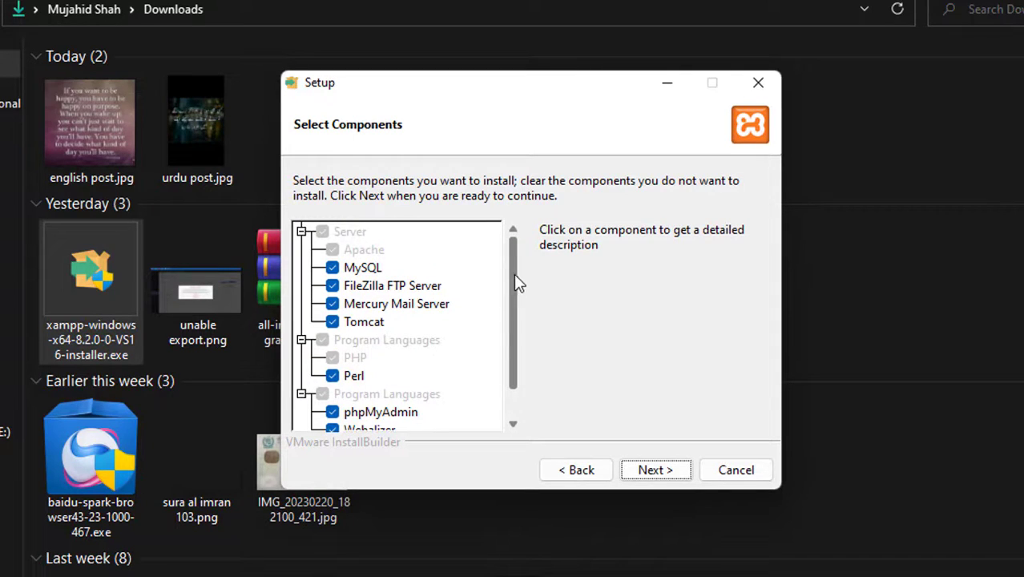
left_click(655, 471)
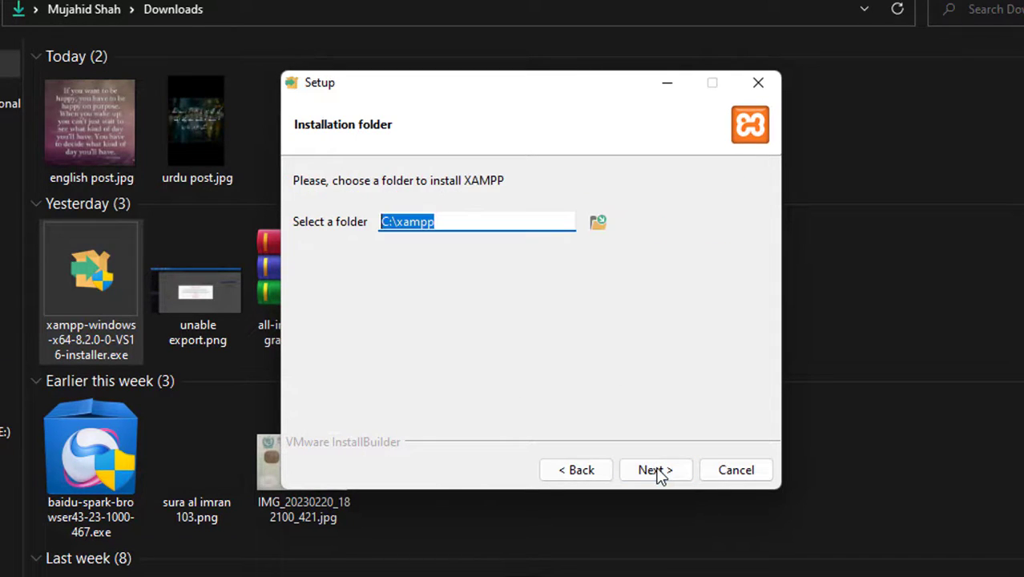
left_click(506, 218)
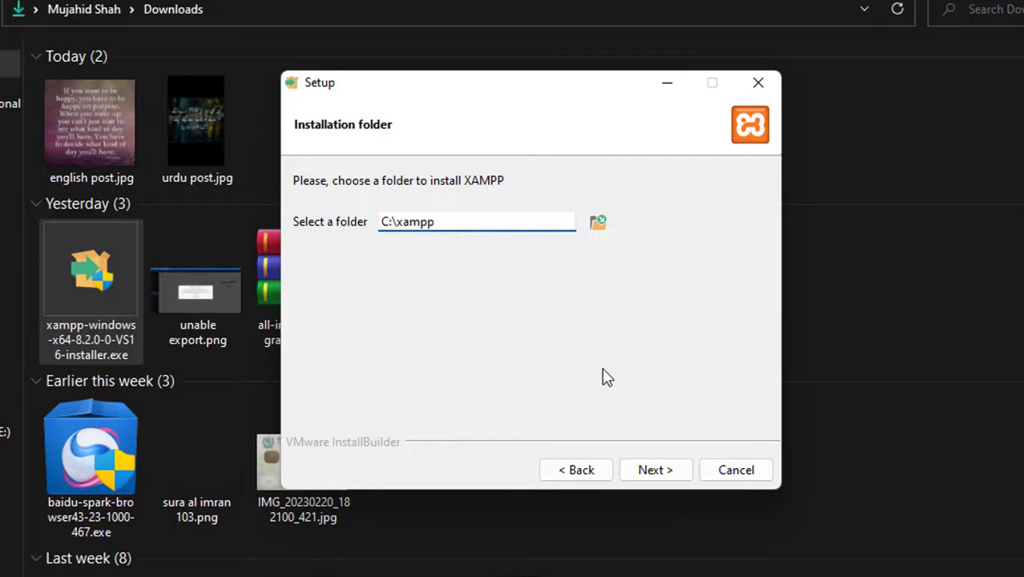
left_click(651, 470)
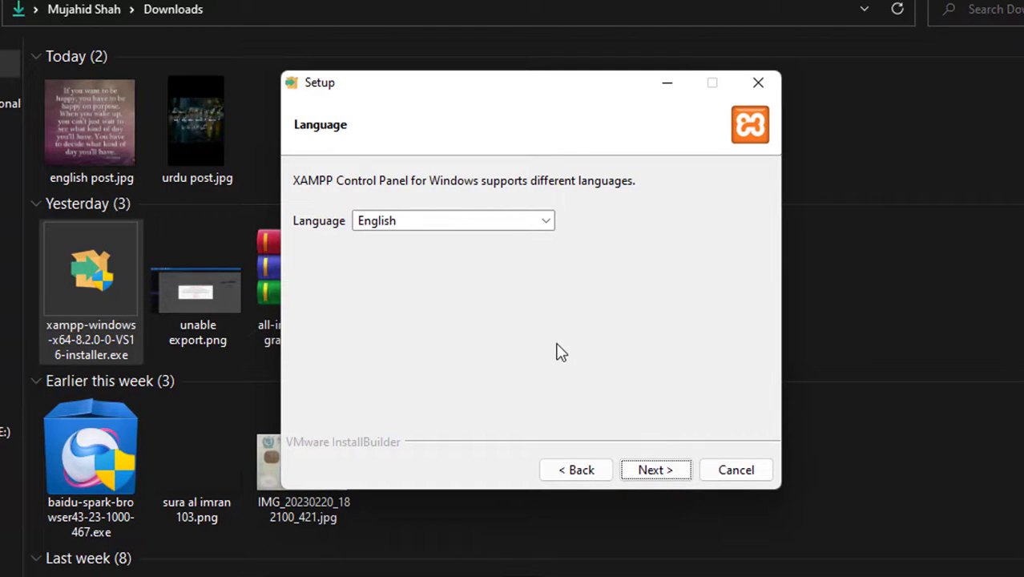
left_click(652, 471)
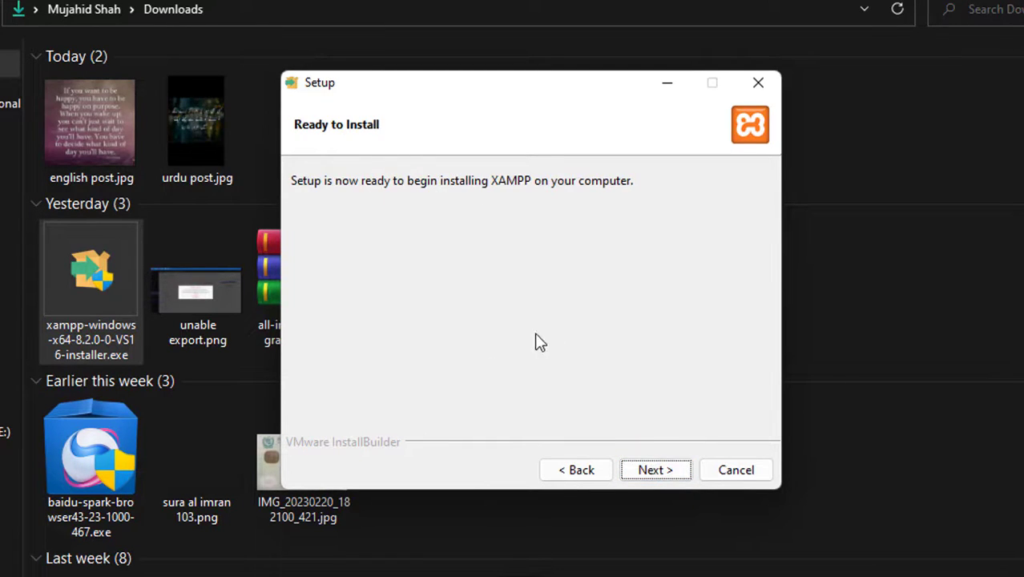
left_click(663, 473)
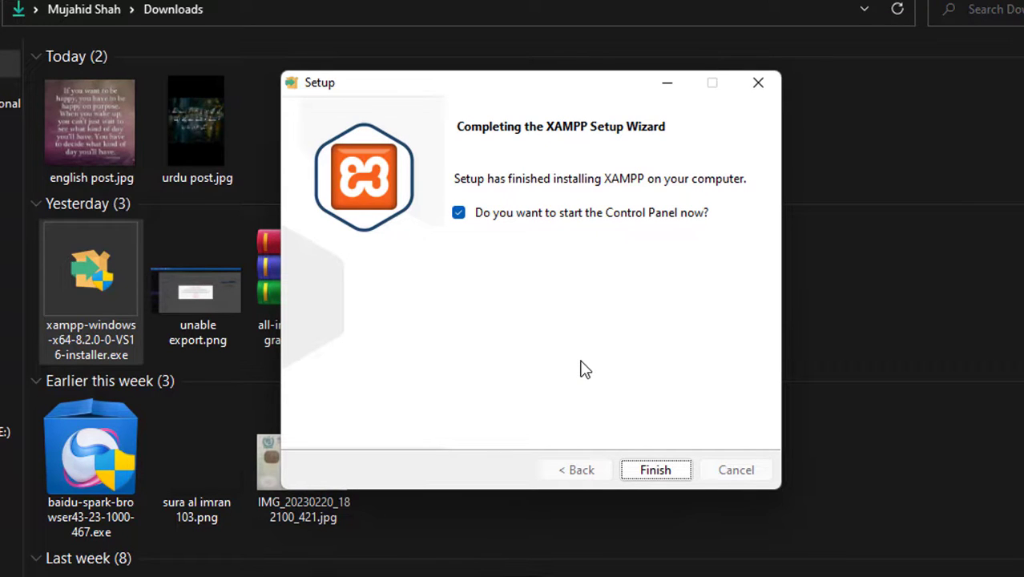
left_click(665, 471)
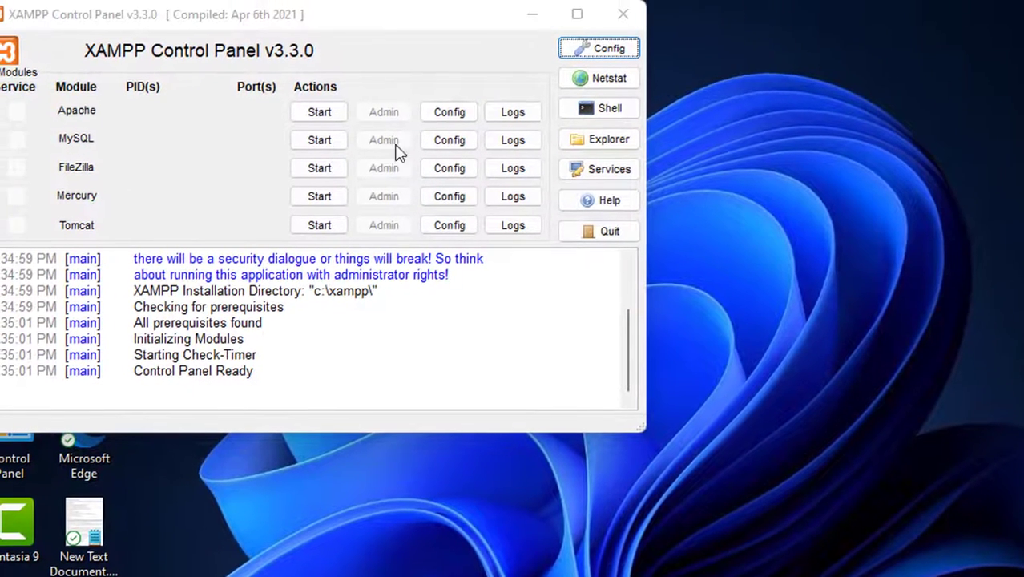
Start the Apache and MySQL modules in the XAMPP Control Panel and minimize its window.
left_click_drag(400, 32, 743, 97)
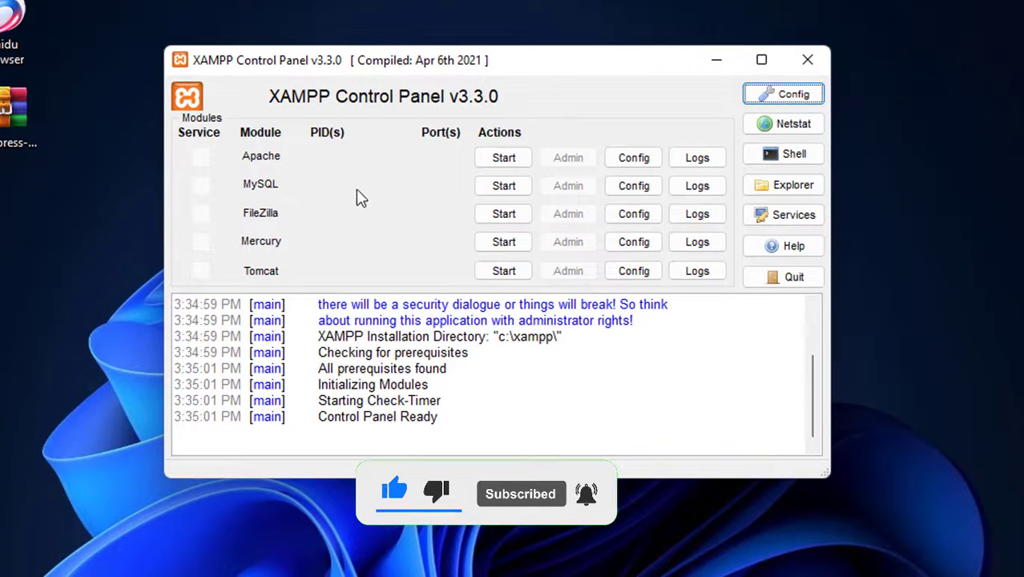
left_click(502, 159)
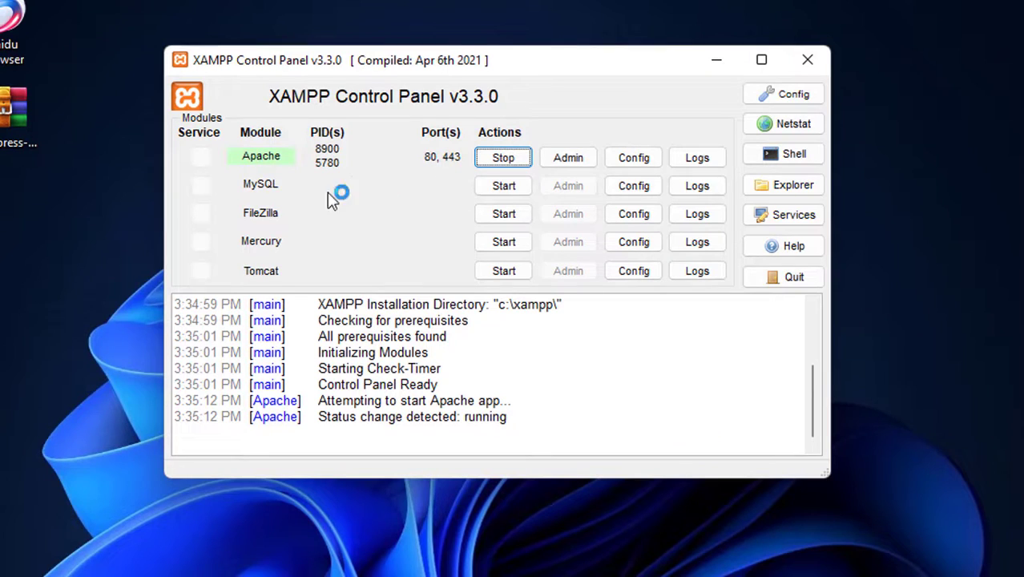
left_click(501, 187)
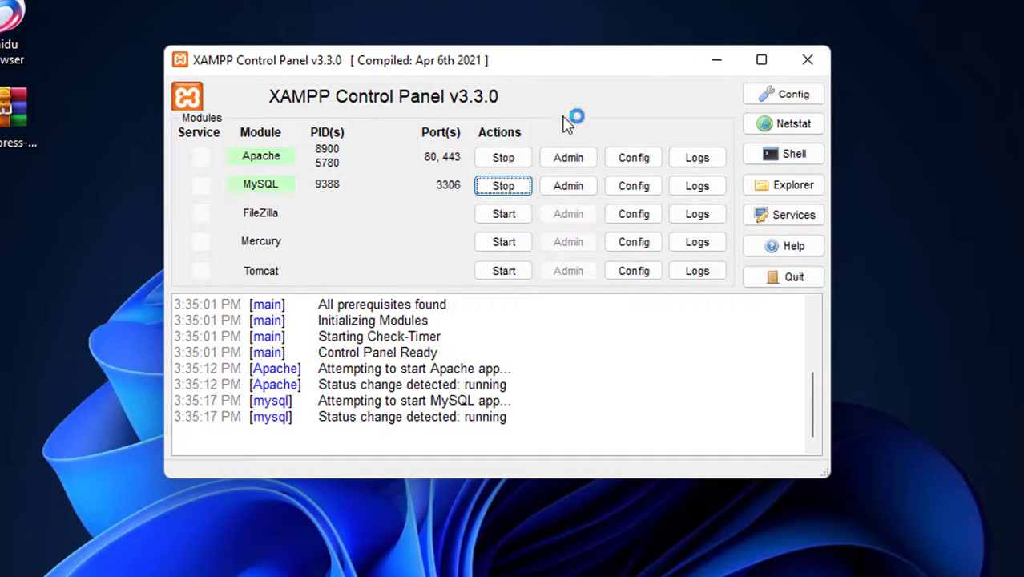
left_click(723, 52)
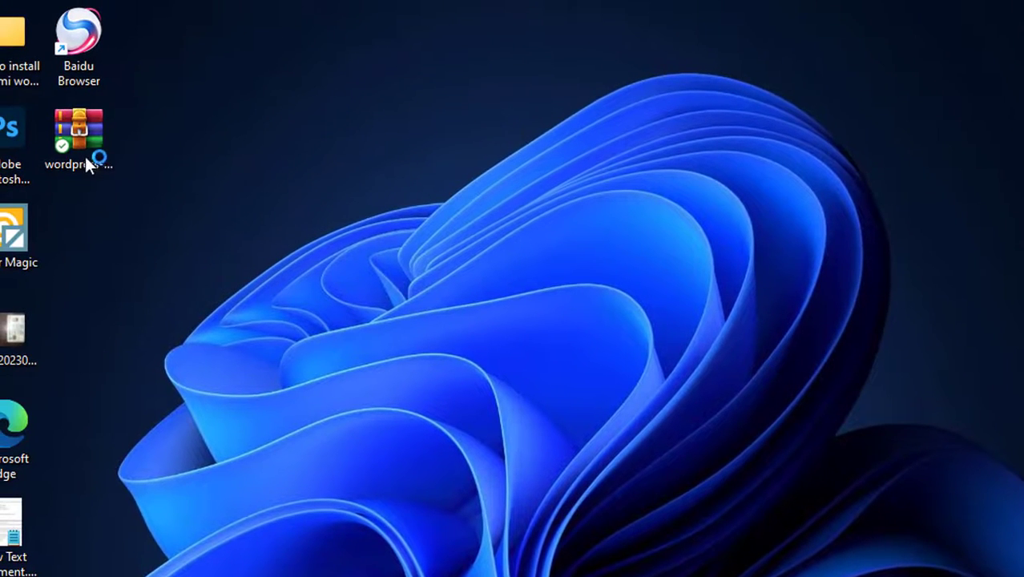
Move wordpress-6.1.1.zip to the middle of the desktop and rename it to .zip.
left_click(17, 112)
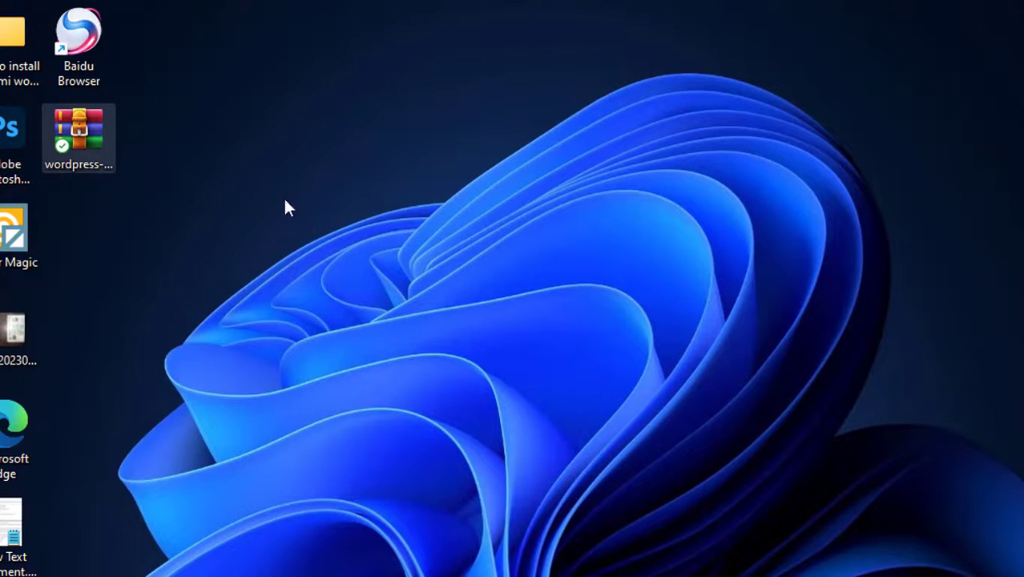
left_click_drag(79, 136, 454, 337)
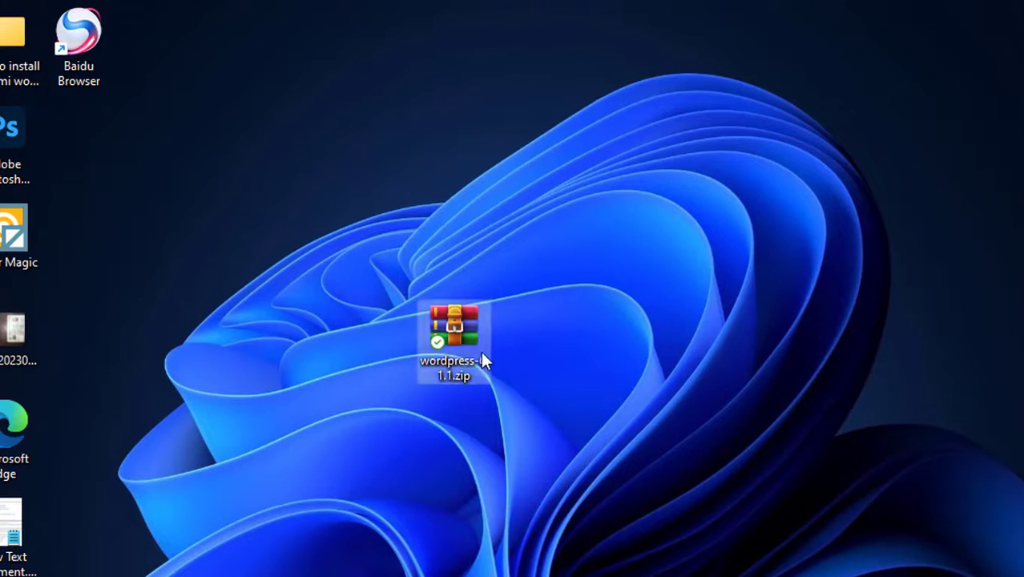
left_click(433, 362)
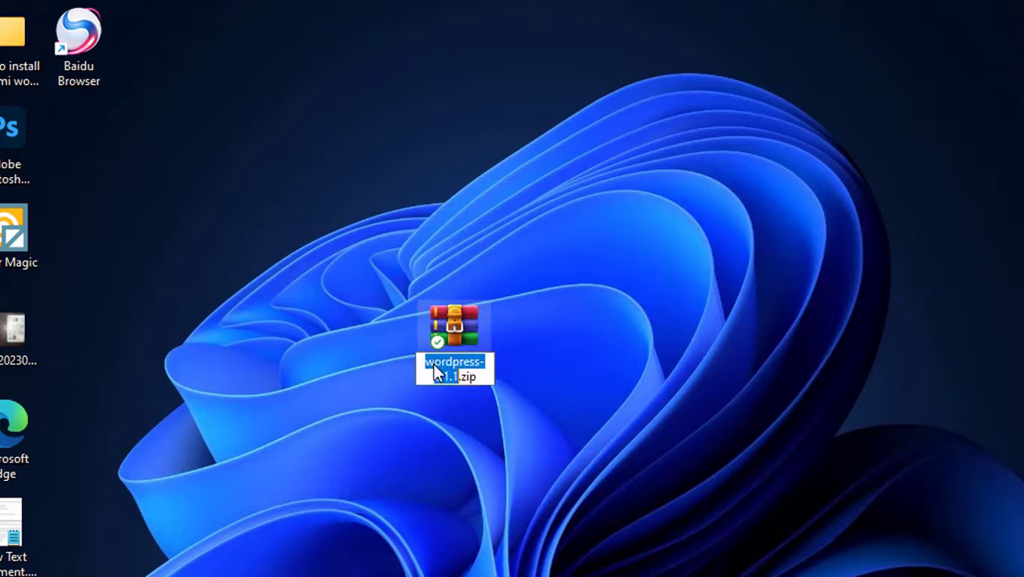
key("BackSpace")
key("Return")
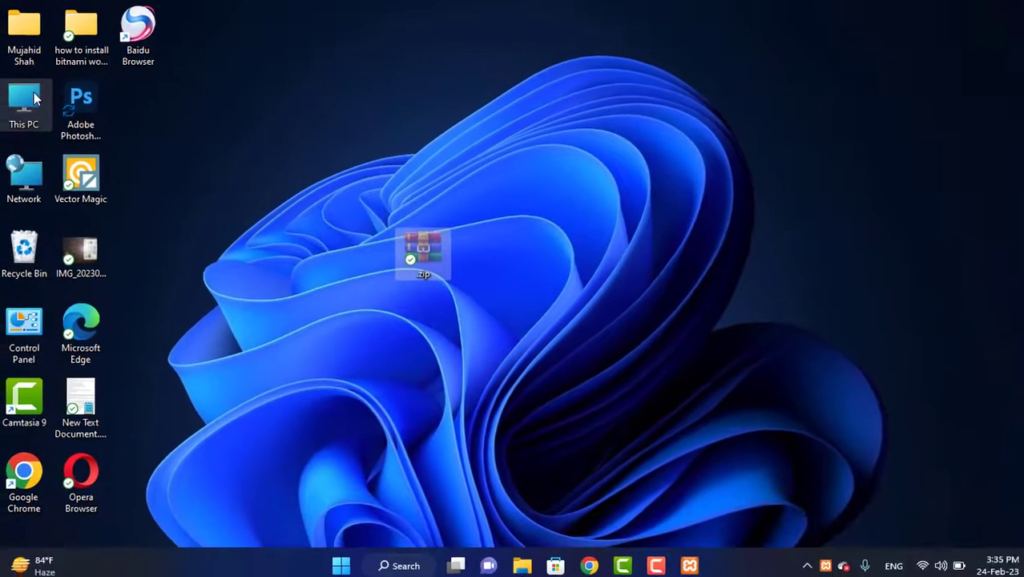
Open the C:\xampp\htdocs folder and move the .zip archive from the desktop into it.
double_click(38, 97)
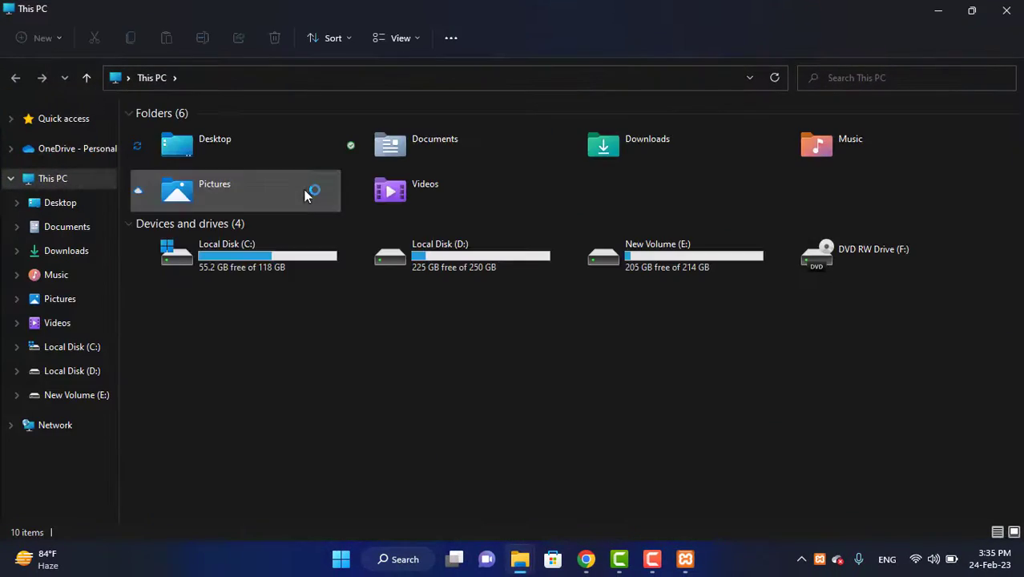
double_click(254, 274)
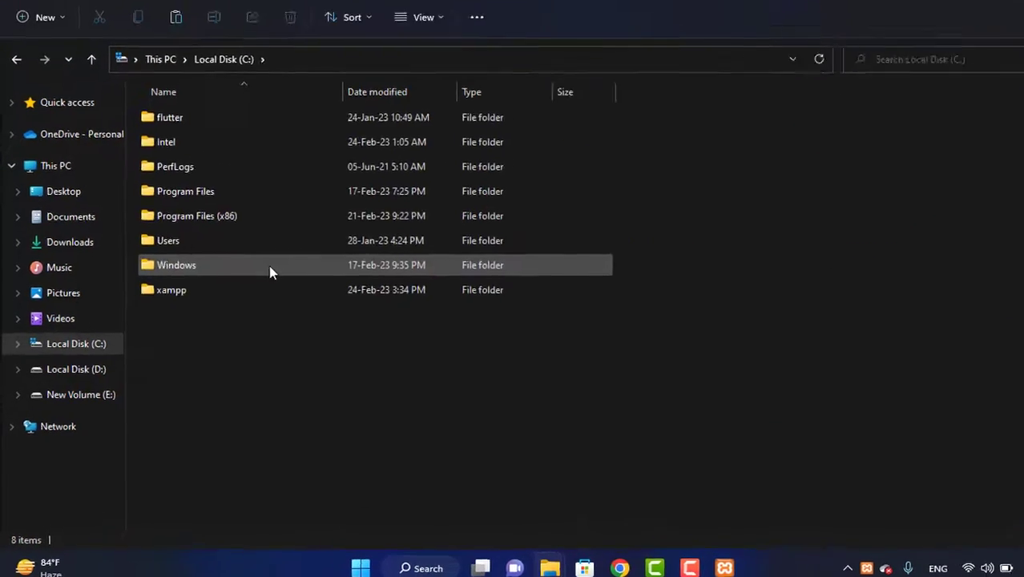
double_click(306, 247)
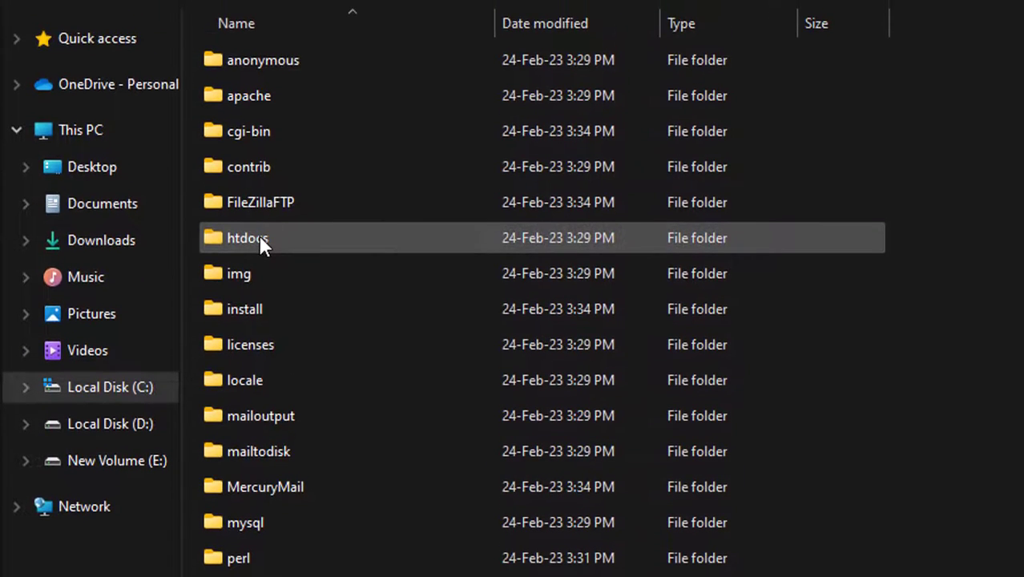
double_click(258, 238)
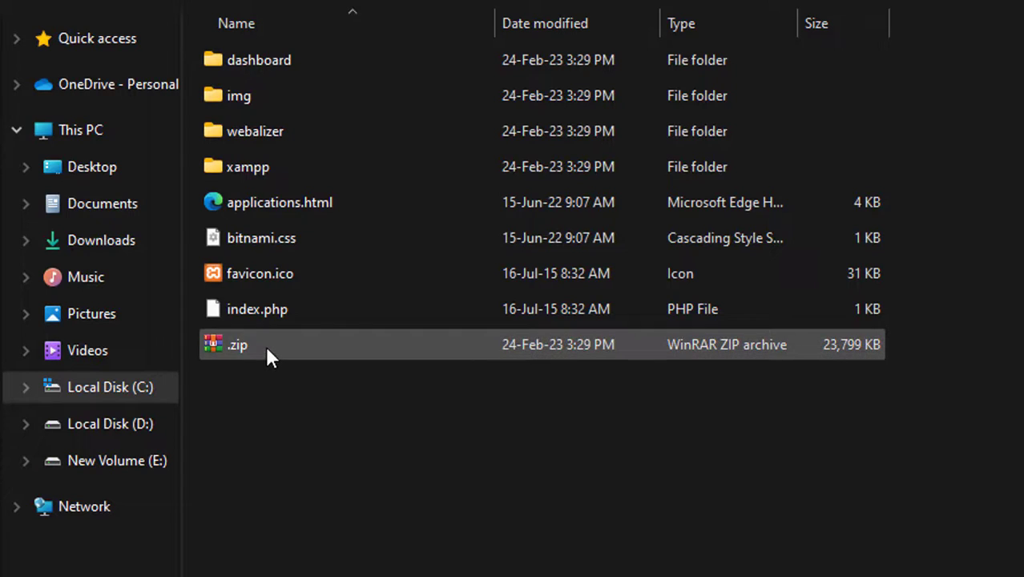
Extract the .zip archive directly into the htdocs folder with WinRAR and minimize the folder window.
left_click(267, 350)
right_click(267, 350)
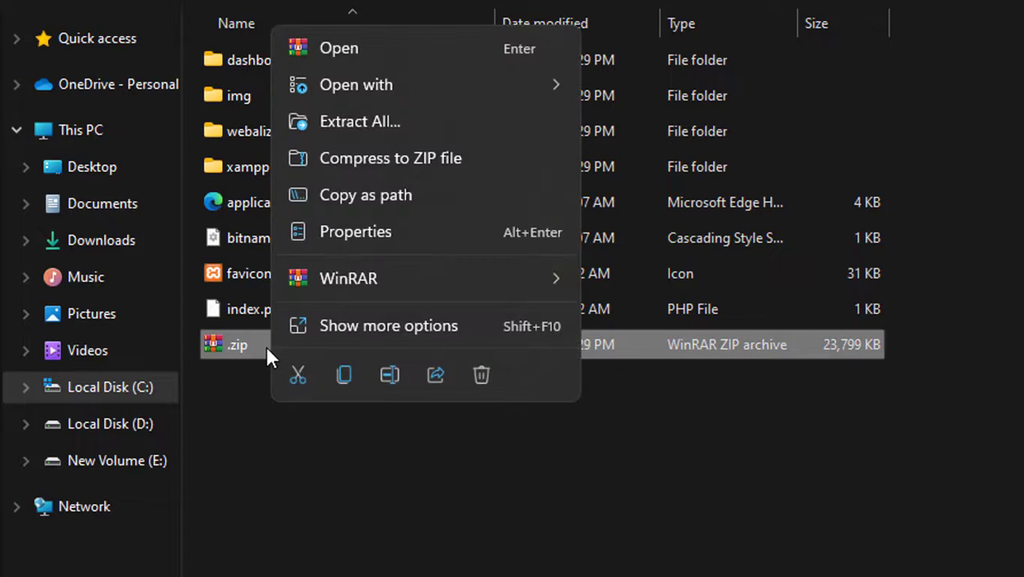
mouse_move(458, 278)
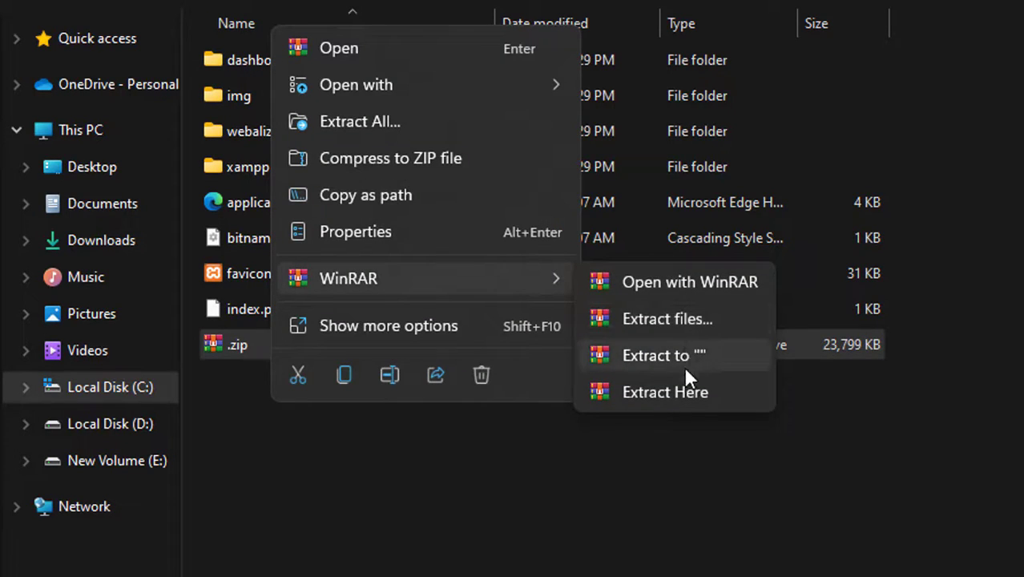
left_click(679, 394)
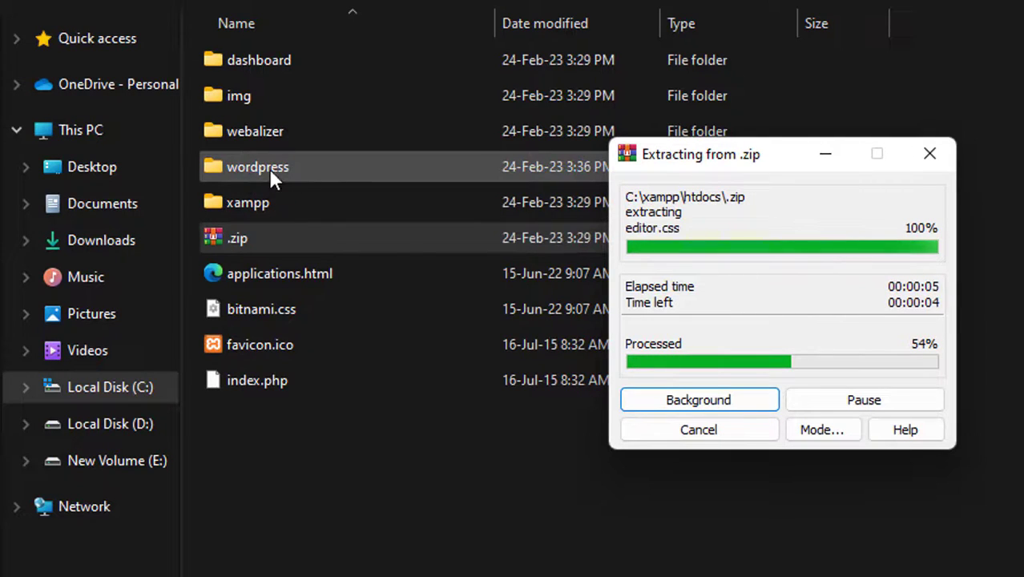
left_click(418, 528)
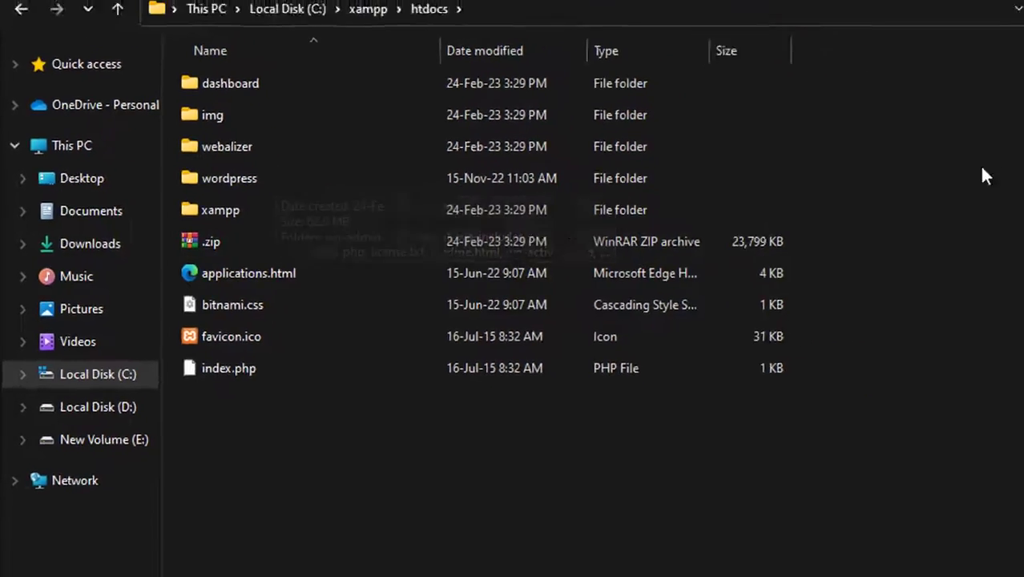
left_click(938, 10)
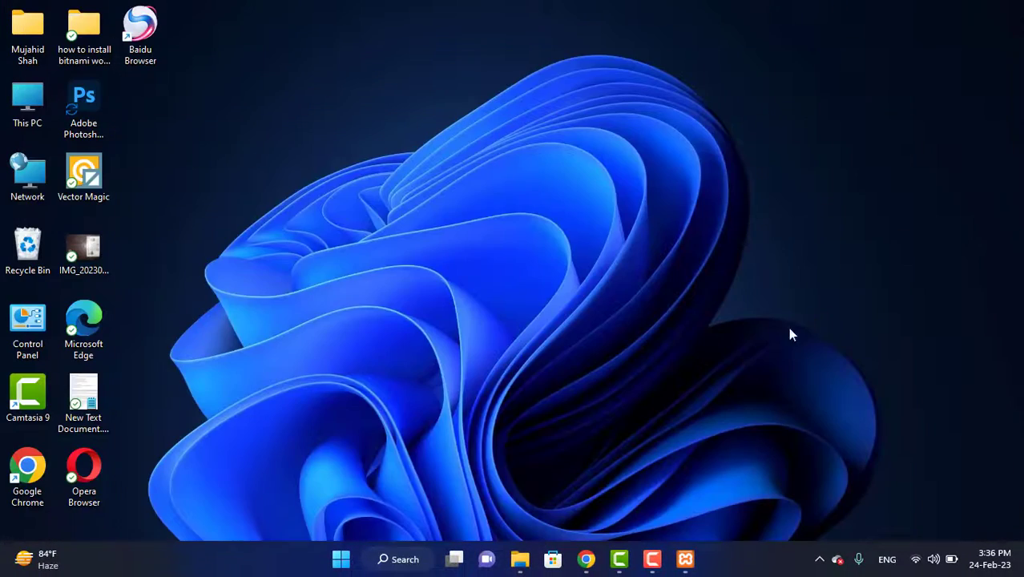
Switch to Chrome, close the WordPress and XAMPP download tabs, and load localhost in a new tab.
left_click(586, 559)
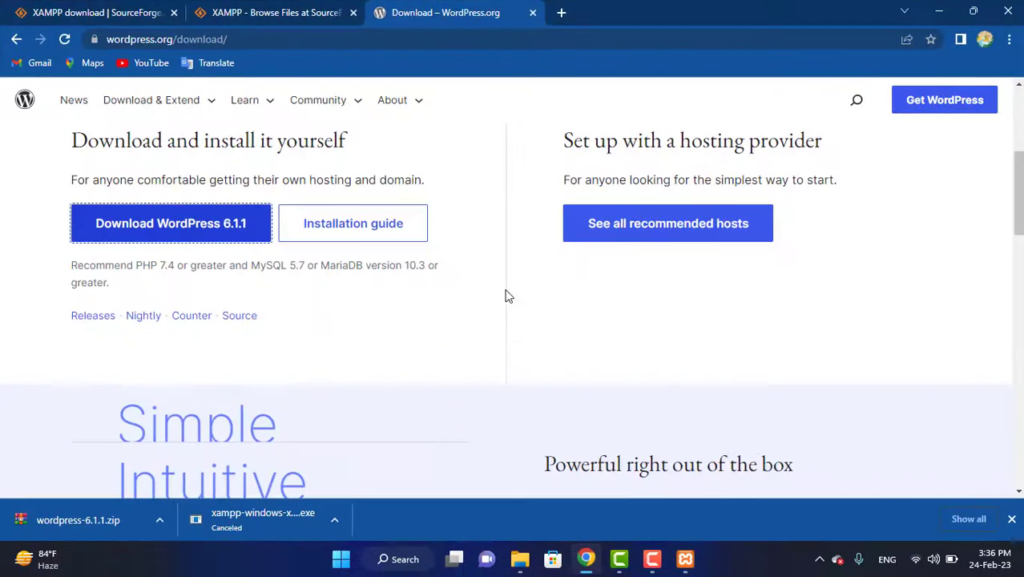
left_click(531, 13)
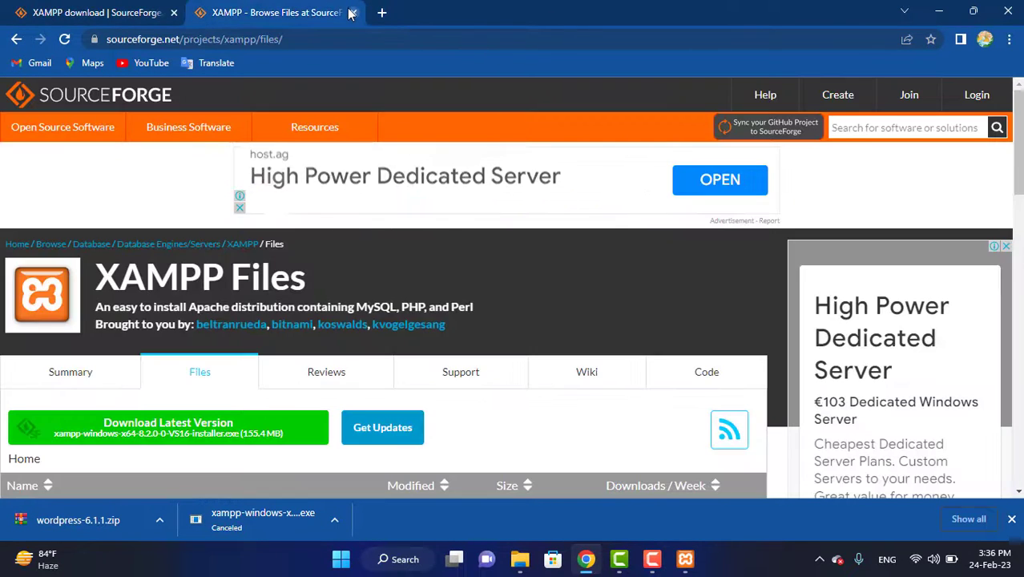
left_click(352, 13)
left_click(205, 14)
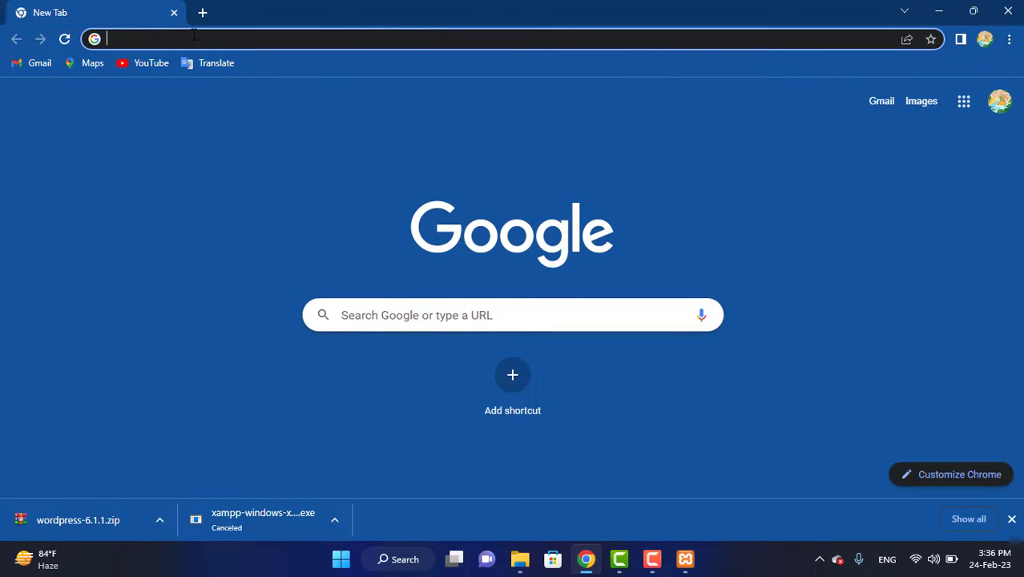
type("localhost")
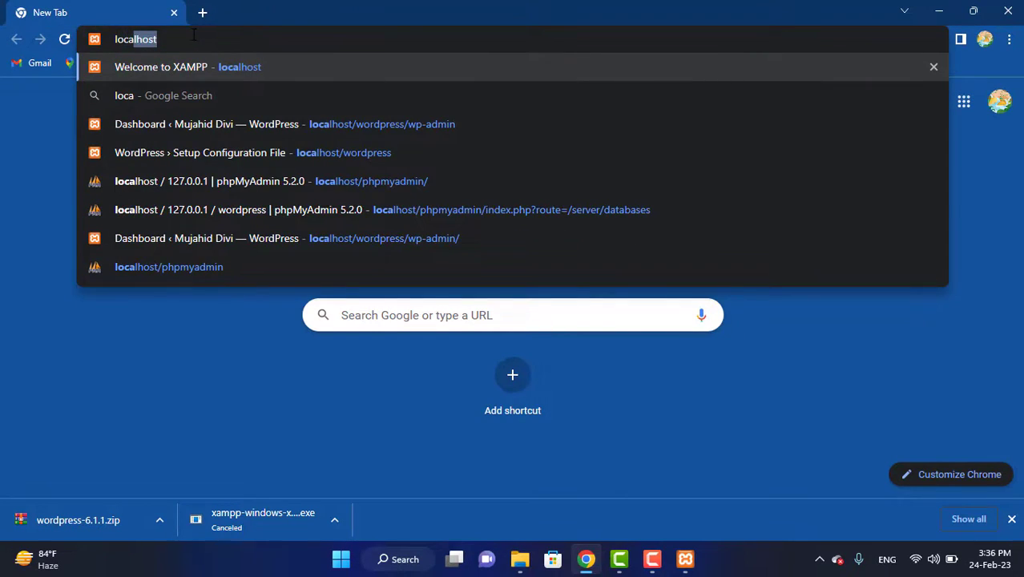
key("Return")
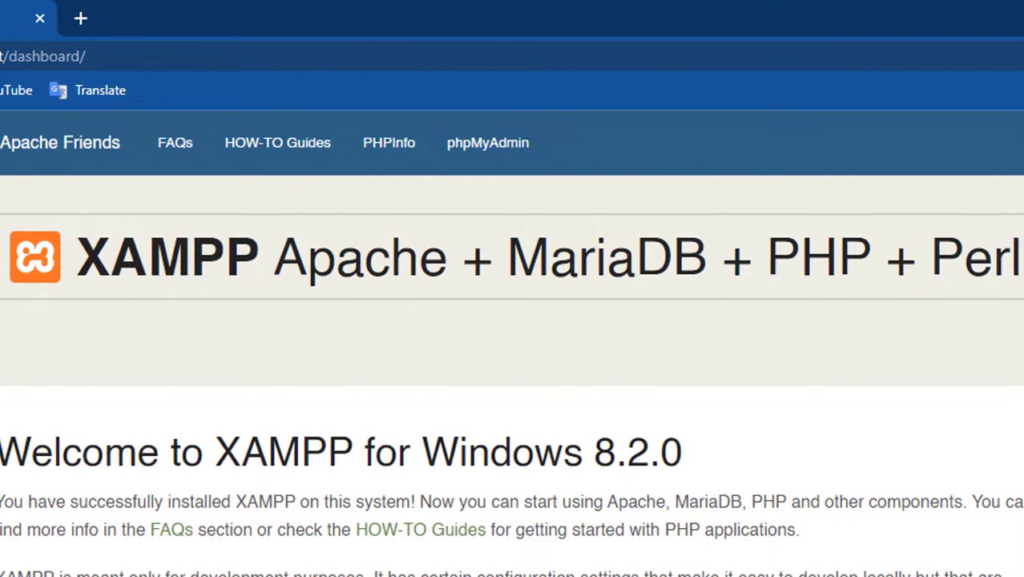
Check the Apache and MySQL status in the XAMPP Control Panel, return to the dashboard page and open phpMyAdmin.
key("alt+Tab")
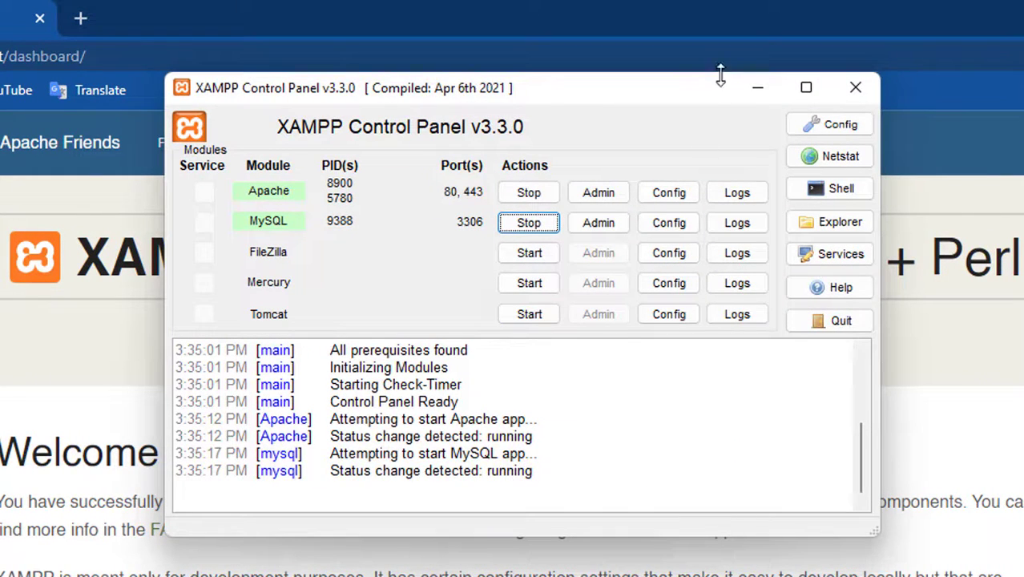
key("alt+Tab")
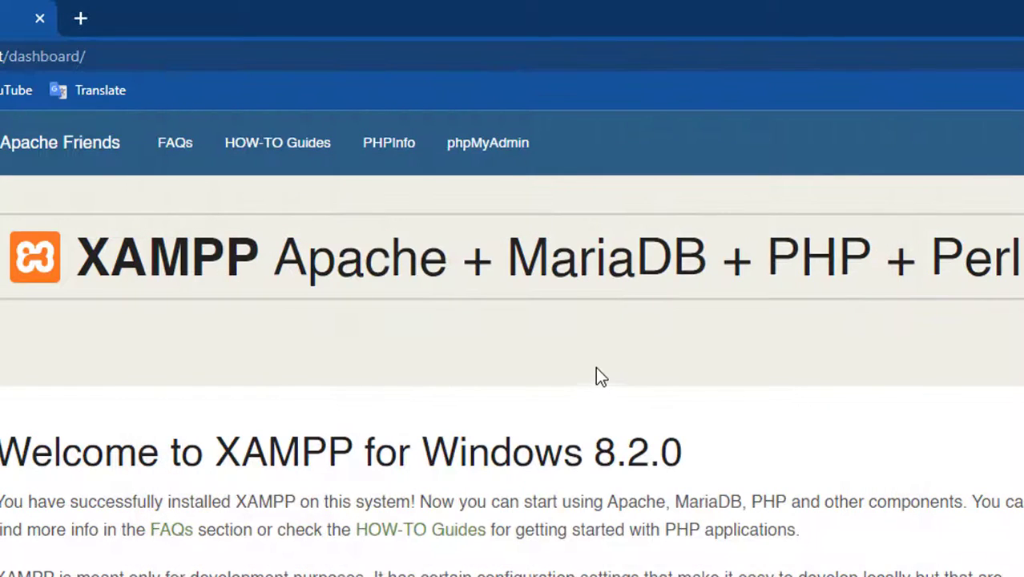
left_click(497, 161)
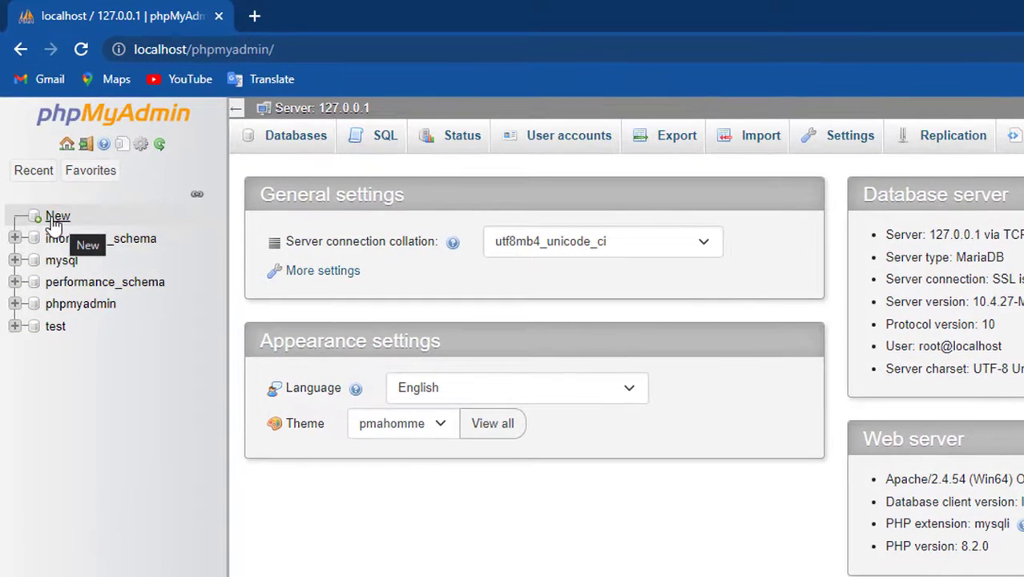
Create a new database named wordpress with the utf8mb4_general_ci collation.
left_click(56, 221)
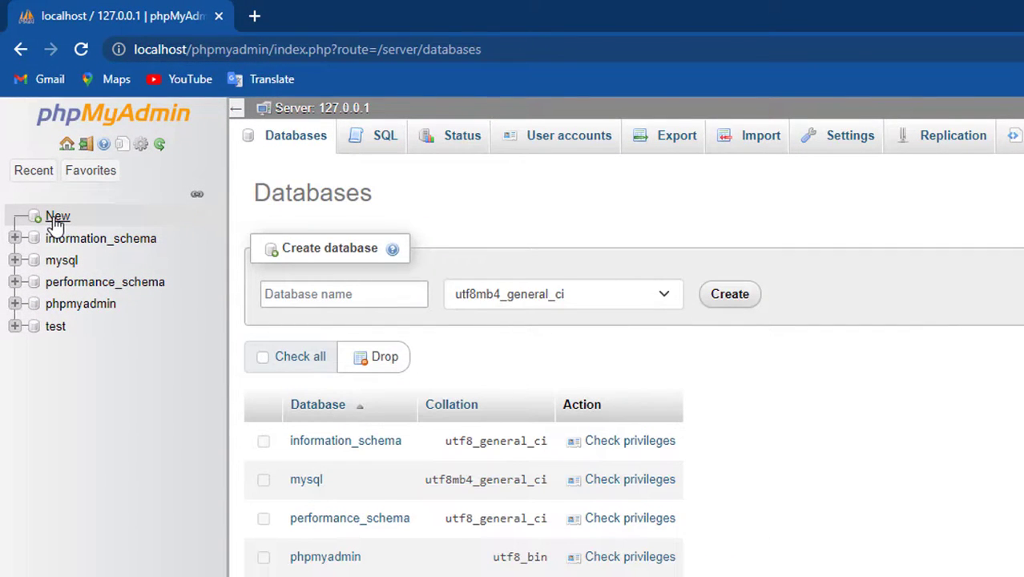
left_click(331, 295)
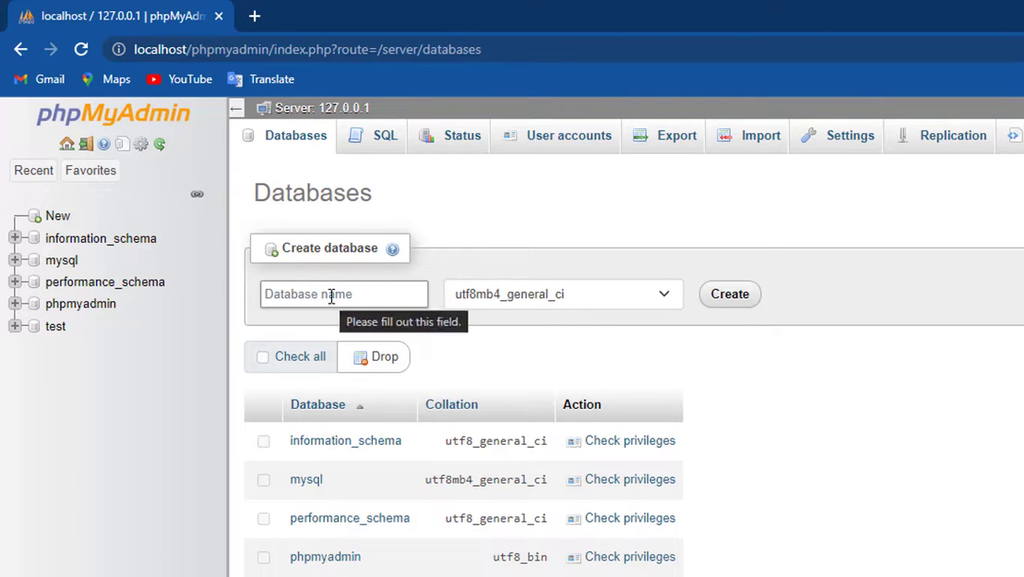
left_click(332, 295)
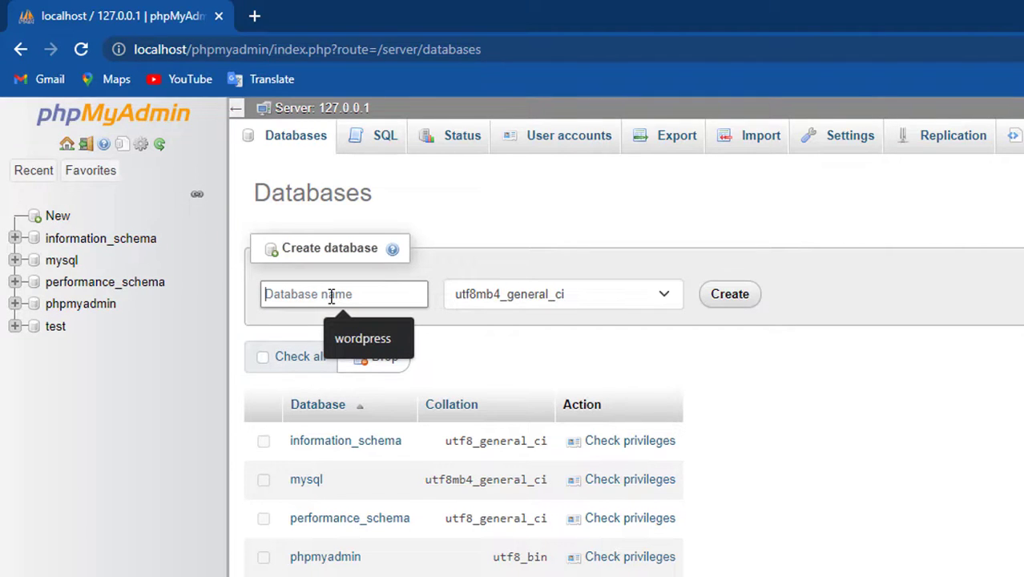
left_click(364, 341)
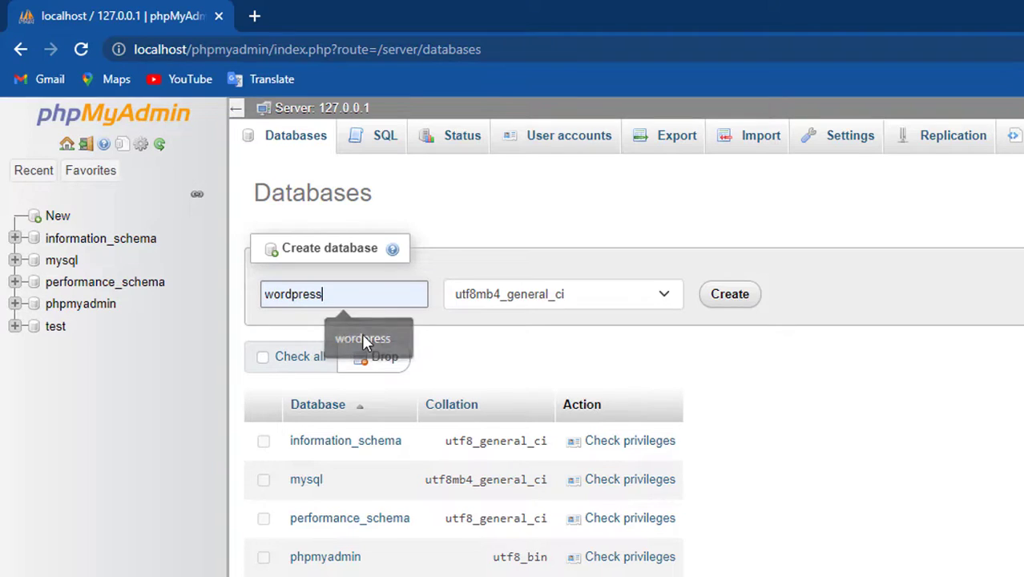
left_click(726, 306)
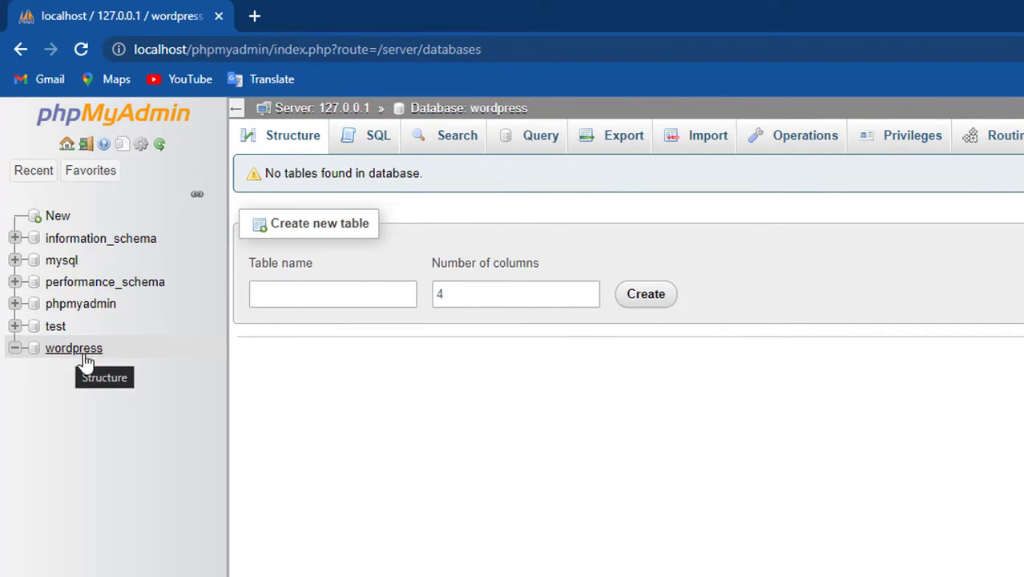
Load localhost/wordpress in a new browser tab.
left_click(253, 14)
type("localhost")
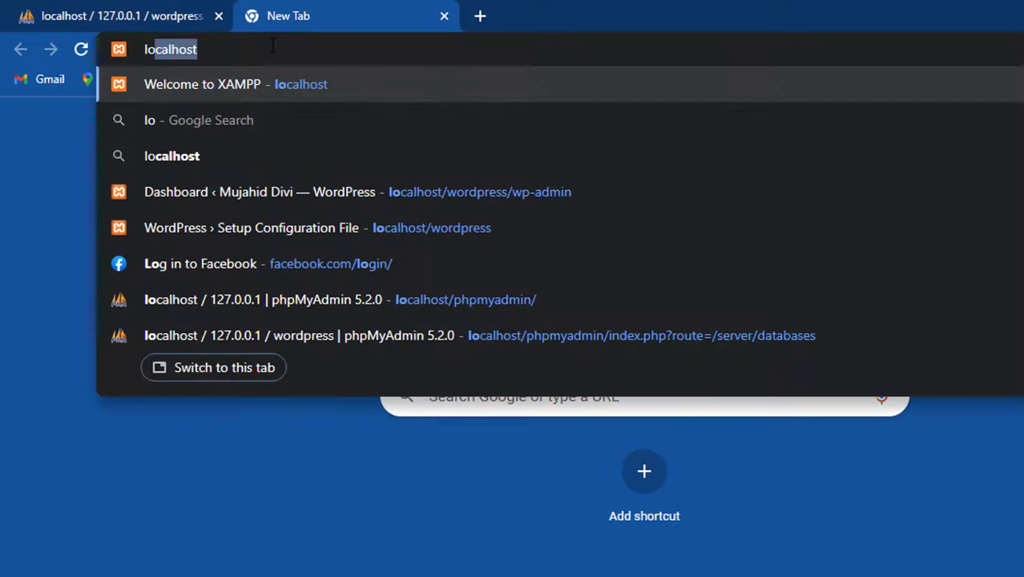
type("/wo")
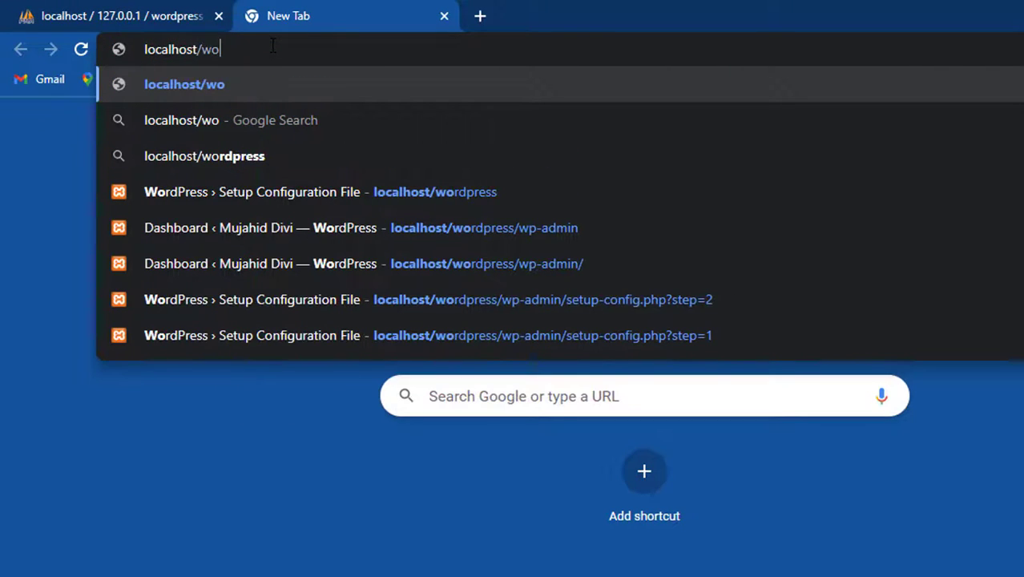
type("rdpress")
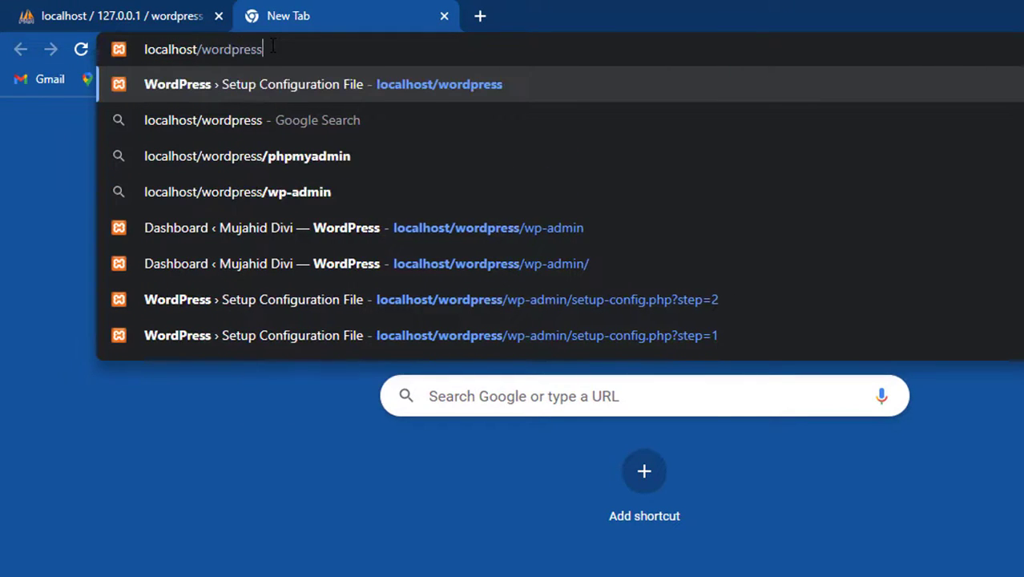
key("Return")
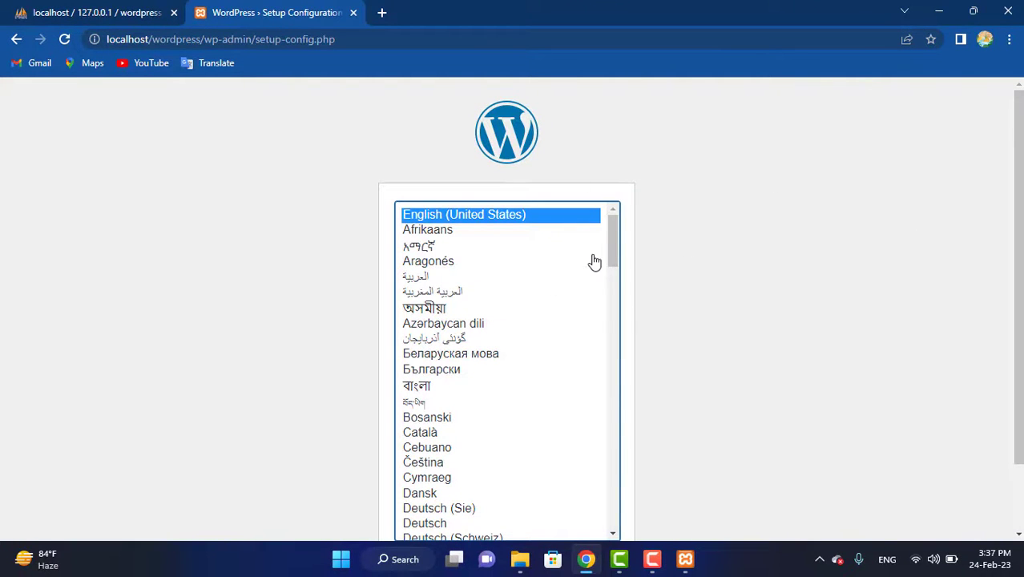
Continue the WordPress setup in English (United States) and proceed to the database connection details.
left_click_drag(1010, 176, 1013, 240)
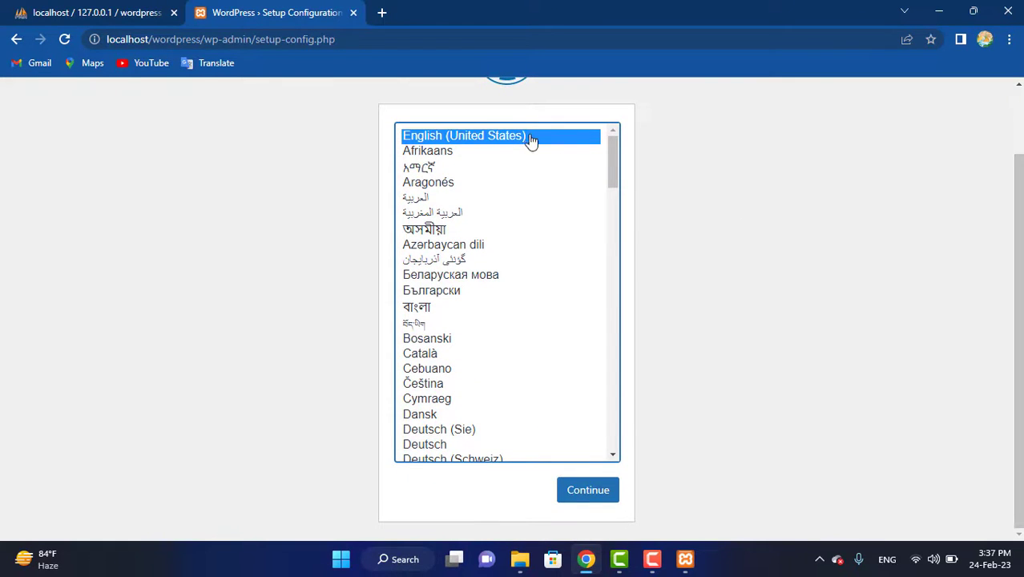
left_click(582, 500)
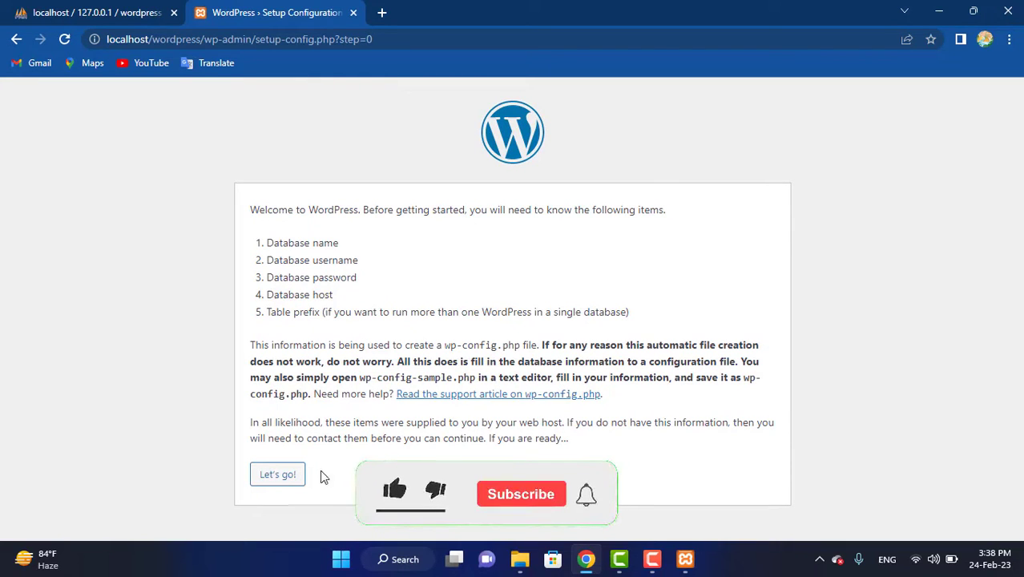
left_click(290, 479)
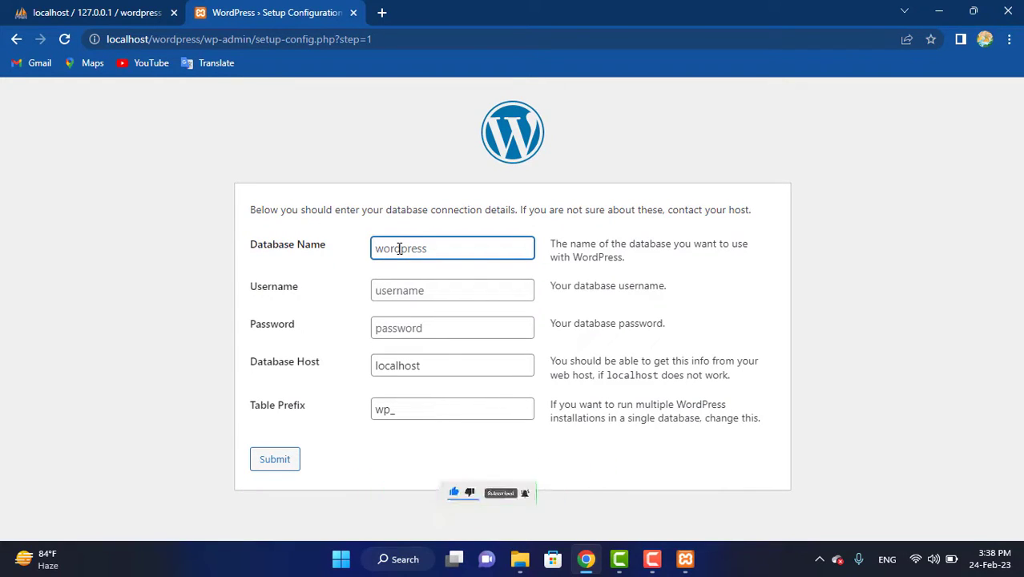
Submit the connection details with database name wordpress and username root, and run the installation.
left_click(461, 284)
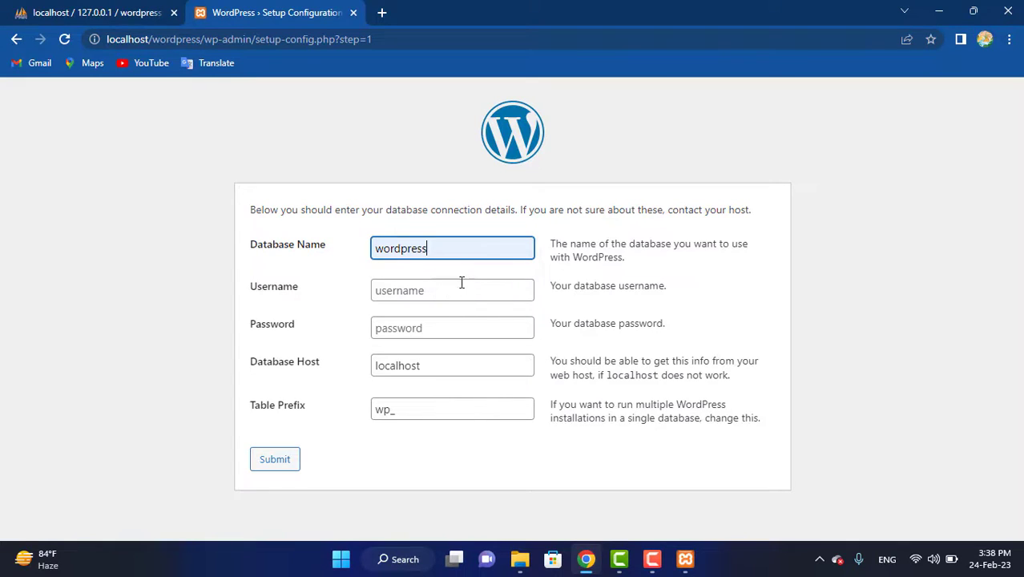
left_click(416, 290)
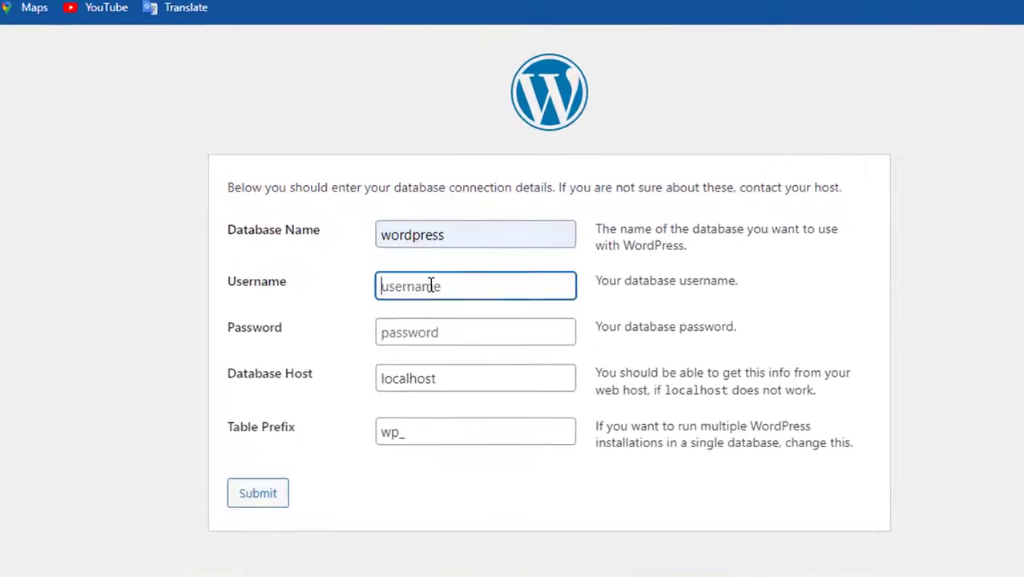
left_click(431, 285)
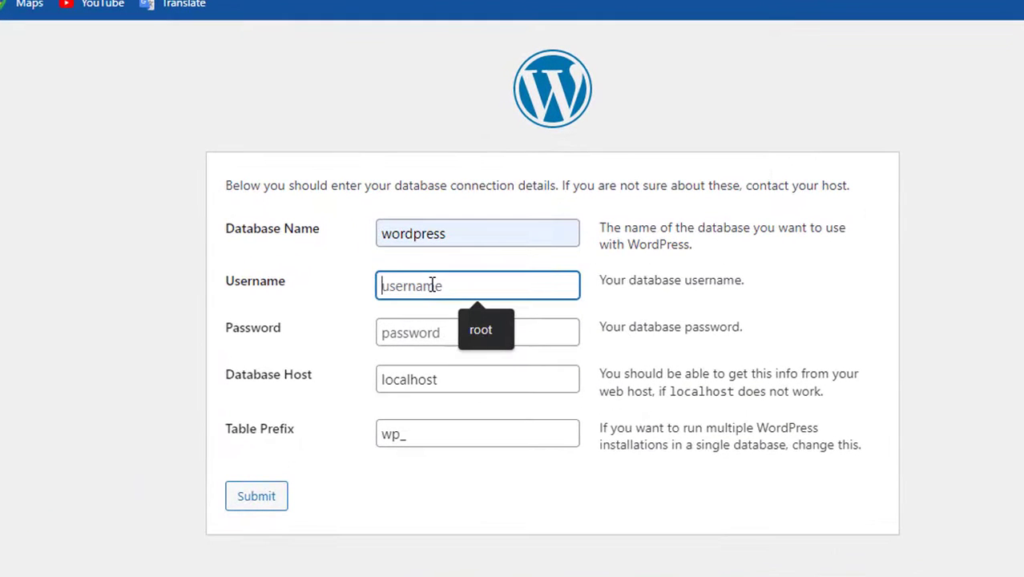
left_click(489, 327)
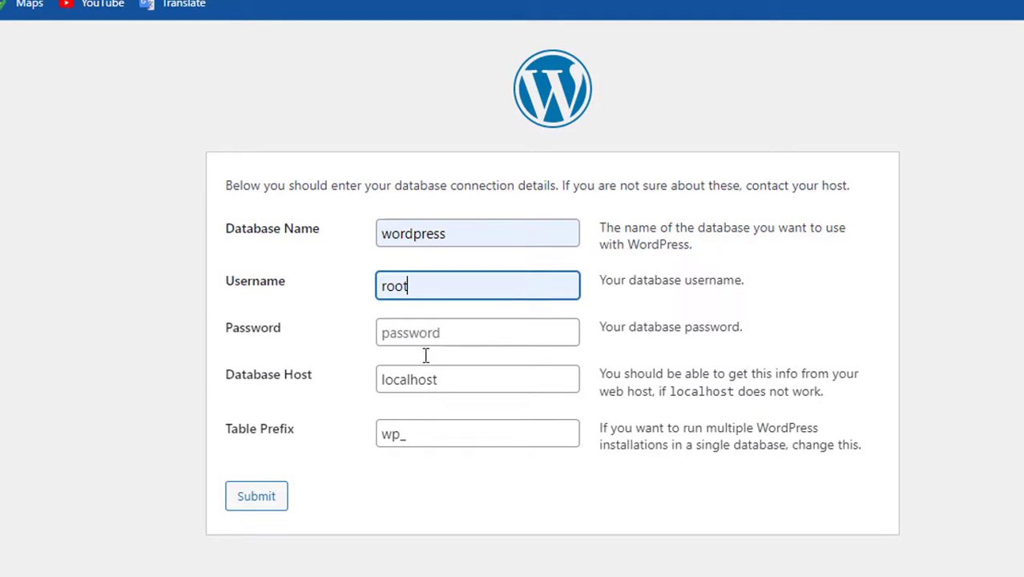
left_click(256, 497)
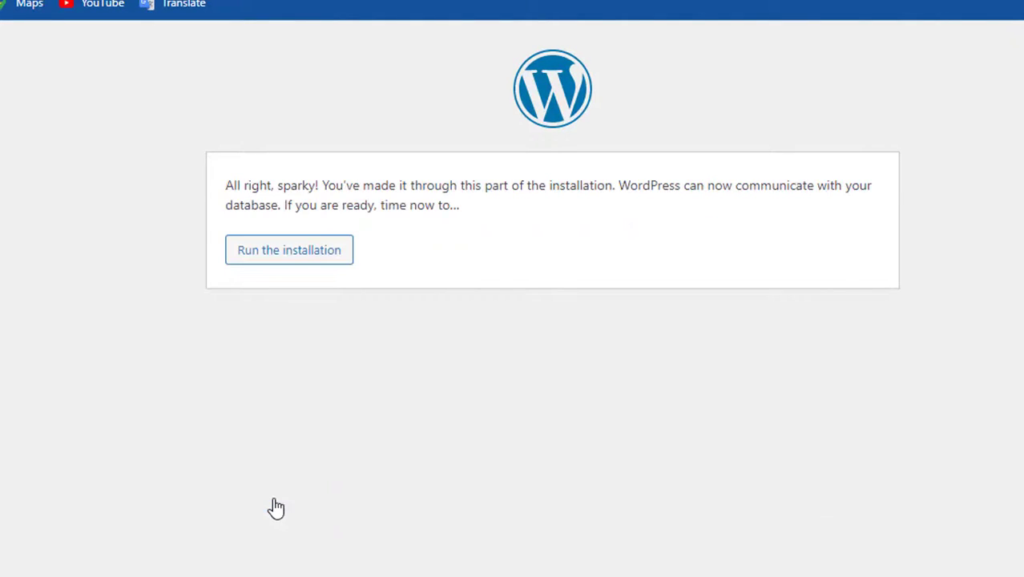
left_click(282, 264)
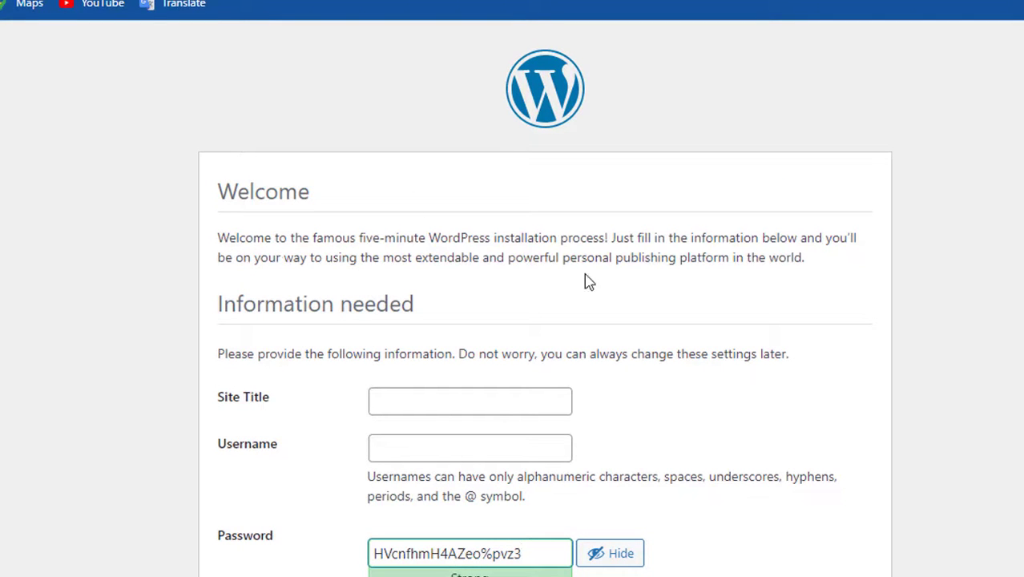
Fill in the site title and set the site username to admin.
scroll(677, 171, "down", 3)
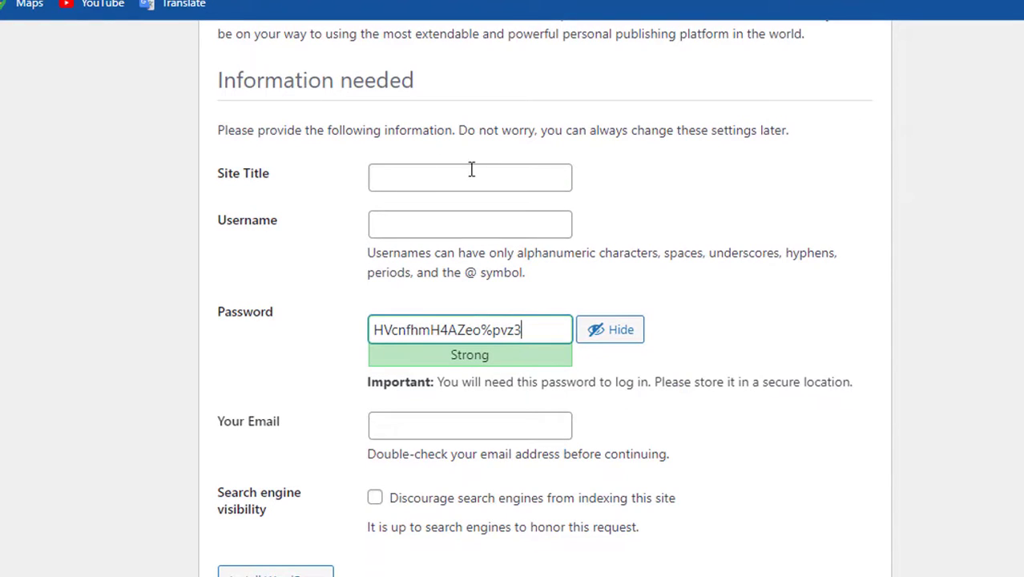
left_click(439, 178)
left_click(479, 212)
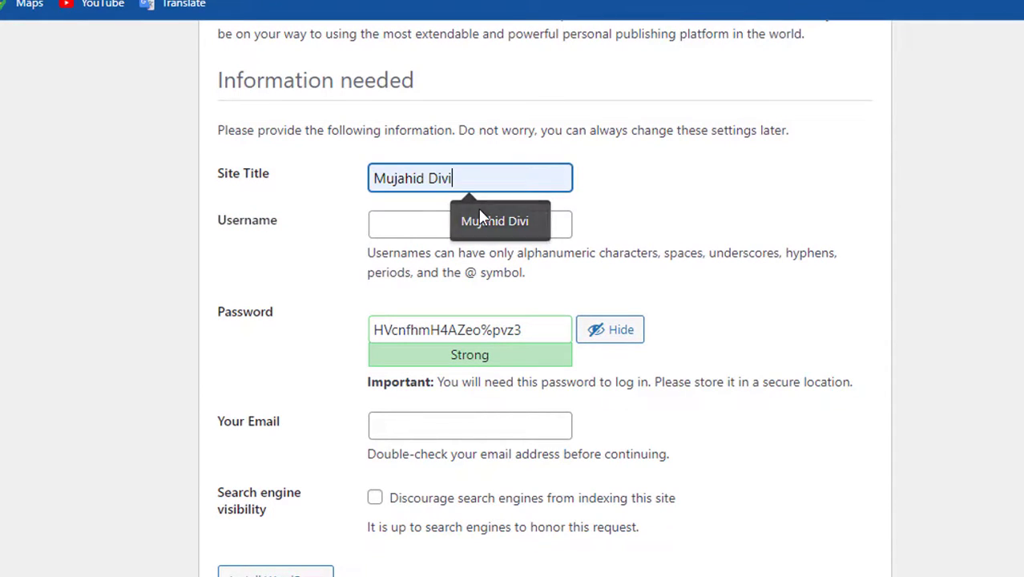
left_click(426, 223)
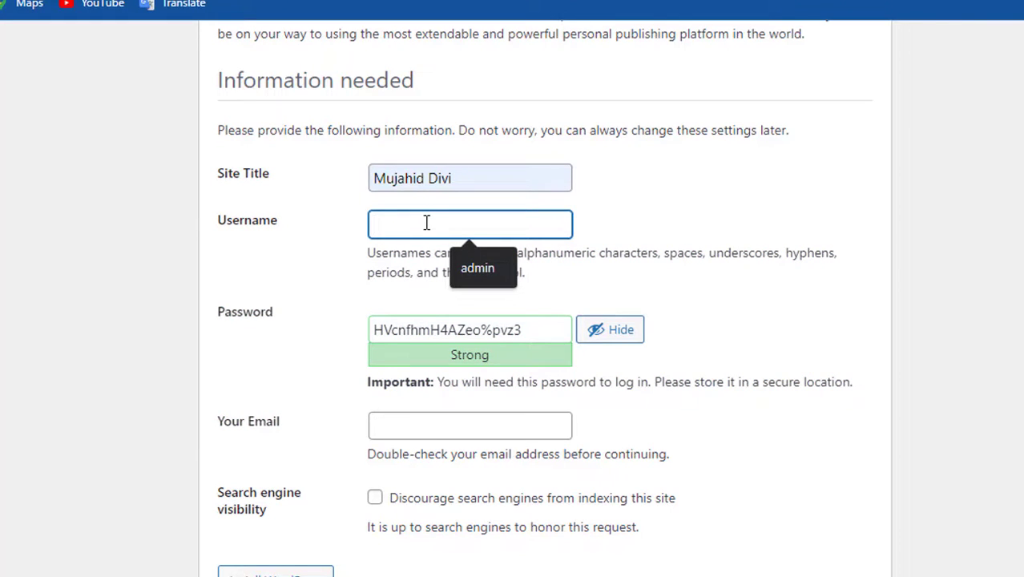
left_click(472, 268)
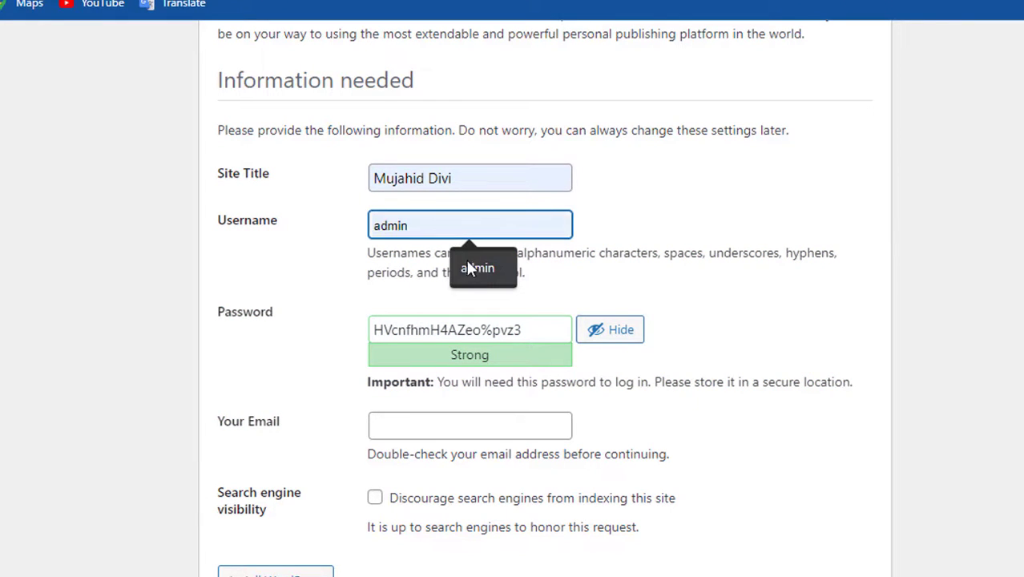
left_click(480, 270)
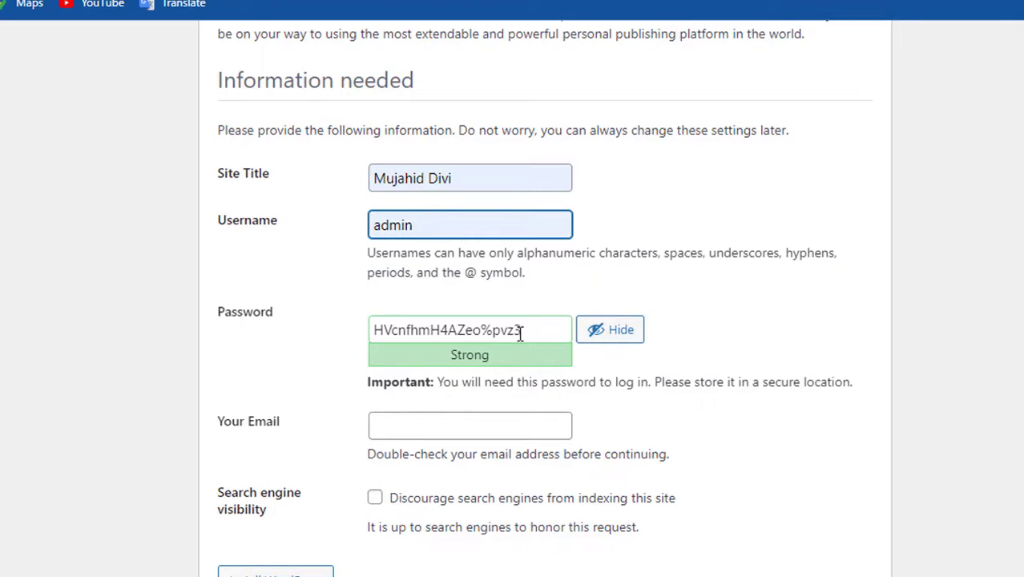
Hide the suggested site password and replace it with a chosen account password.
left_click(598, 340)
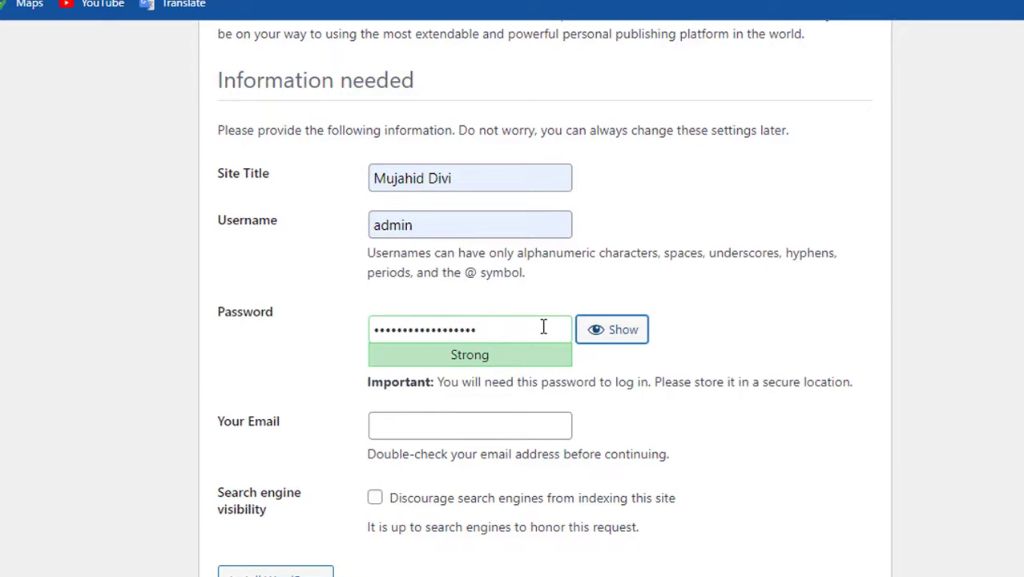
double_click(543, 326)
key("ctrl+v")
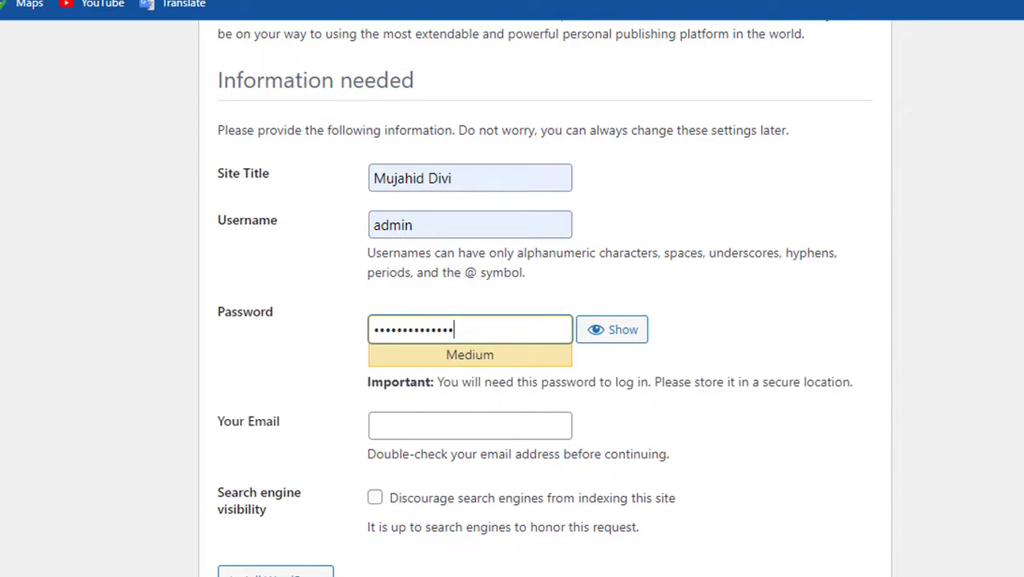
Fill in the administrator's e-mail and discourage search engines from indexing the site.
scroll(543, 302, "down", 1)
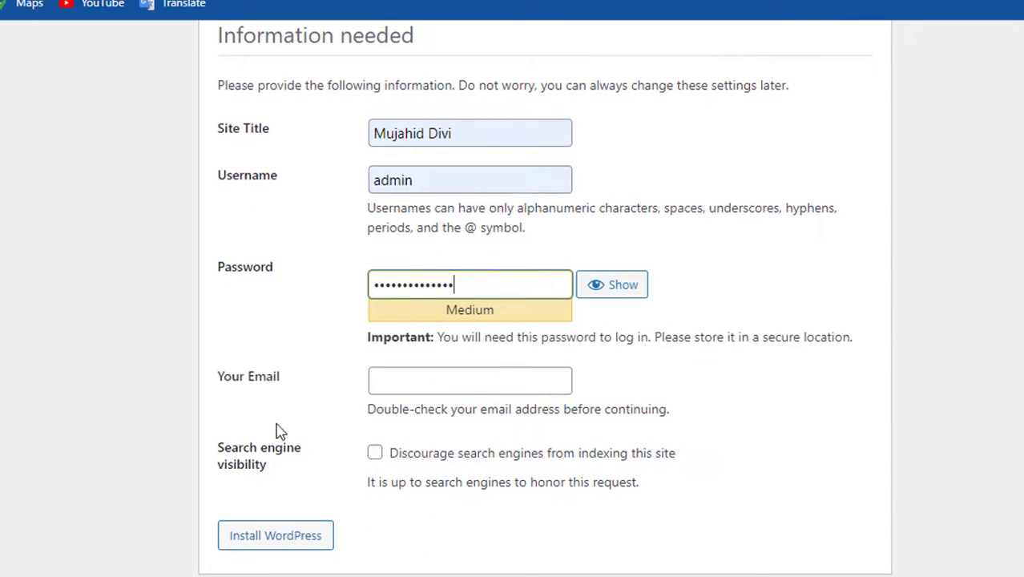
left_click(471, 370)
left_click(495, 414)
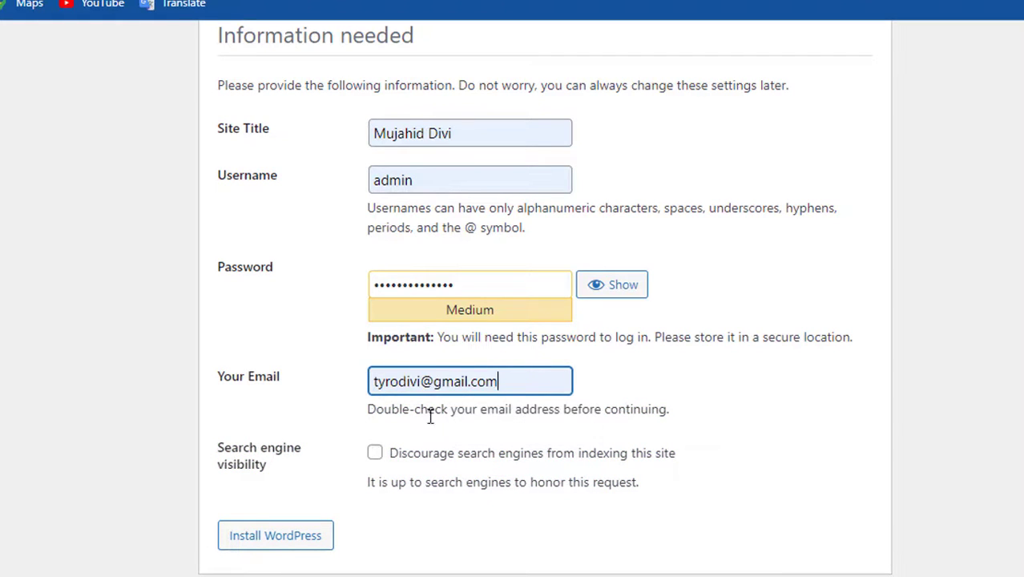
left_click(375, 460)
Install WordPress with the entered site information and save the login in the browser's password manager.
left_click(268, 547)
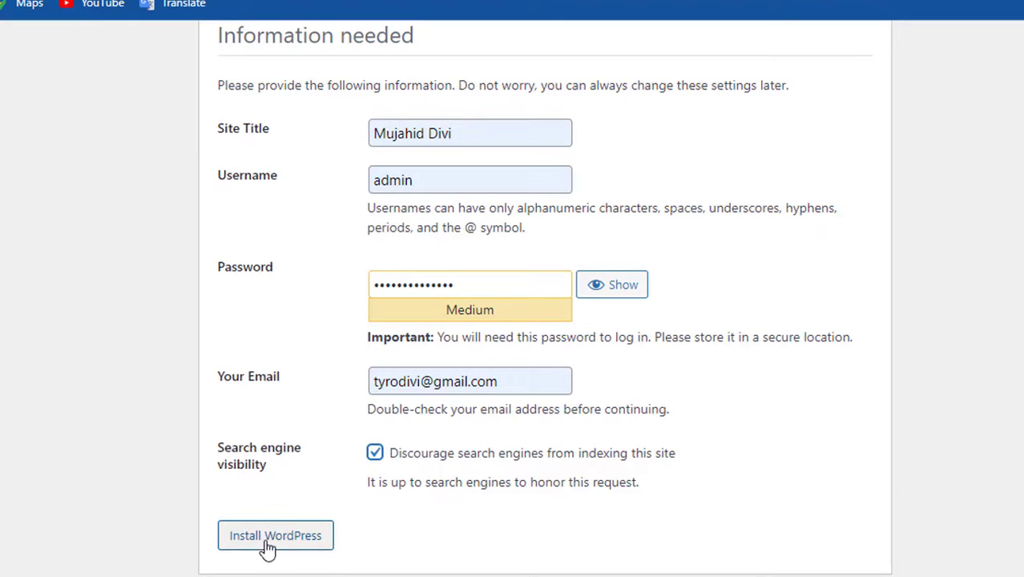
left_click(267, 547)
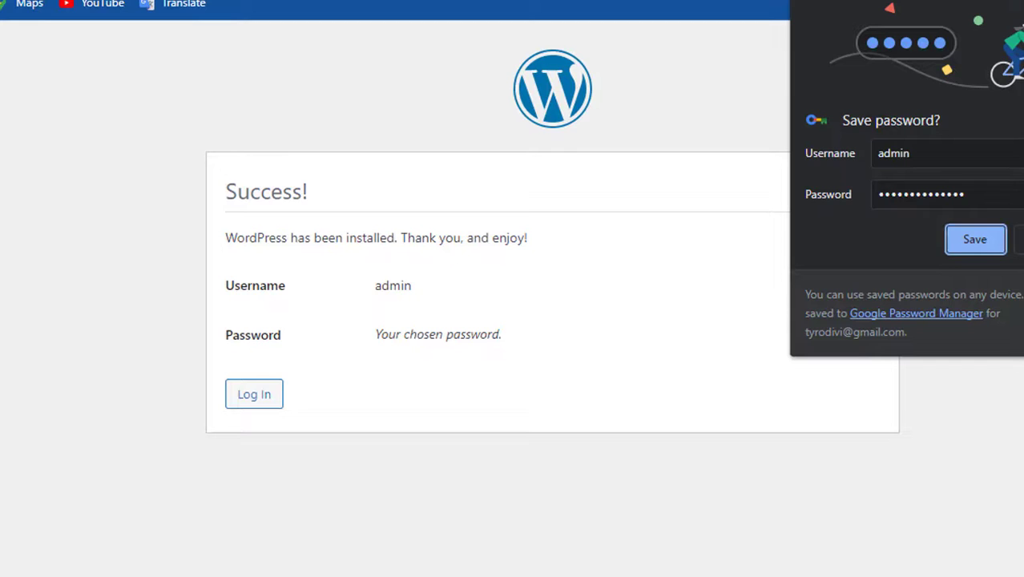
left_click(974, 239)
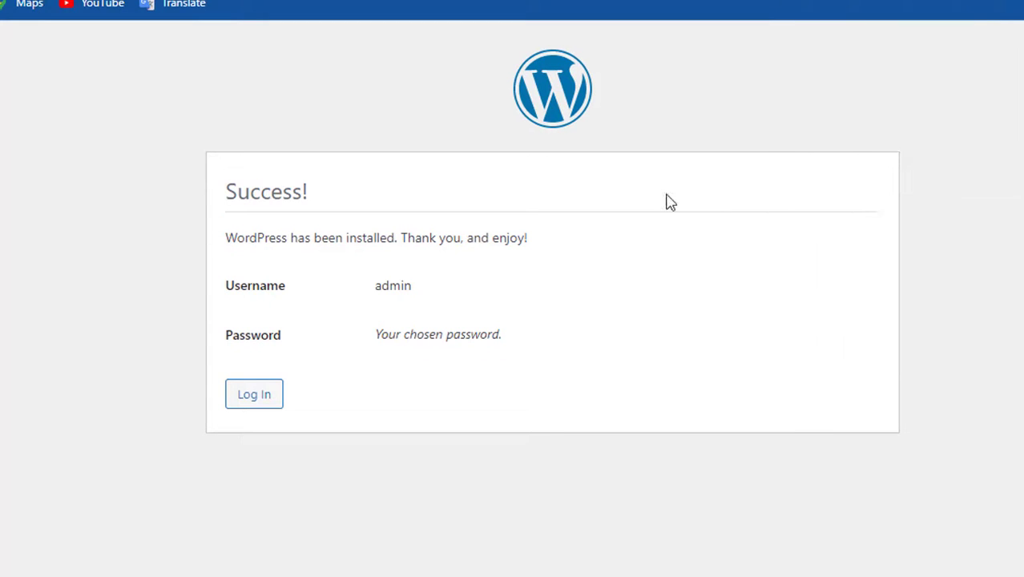
Open the WordPress login page and enter the username admin and the account password.
left_click(254, 406)
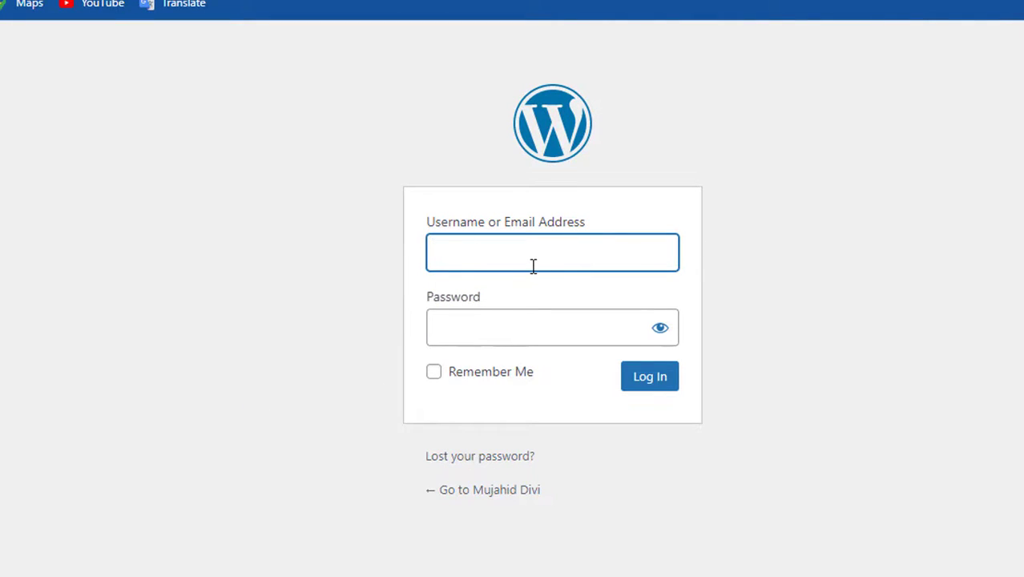
type("admin")
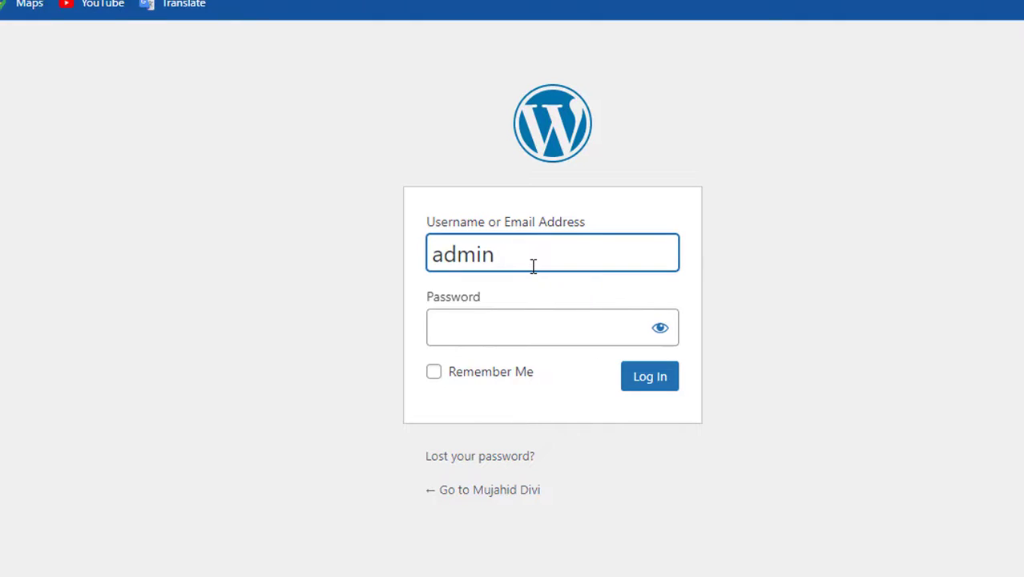
key("Tab")
type("••••••••••")
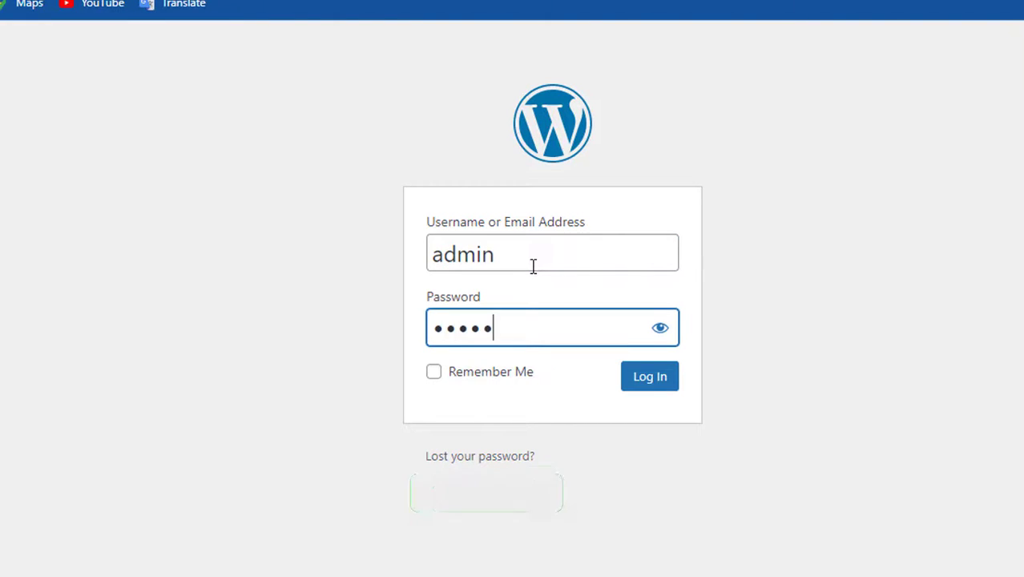
type("••••")
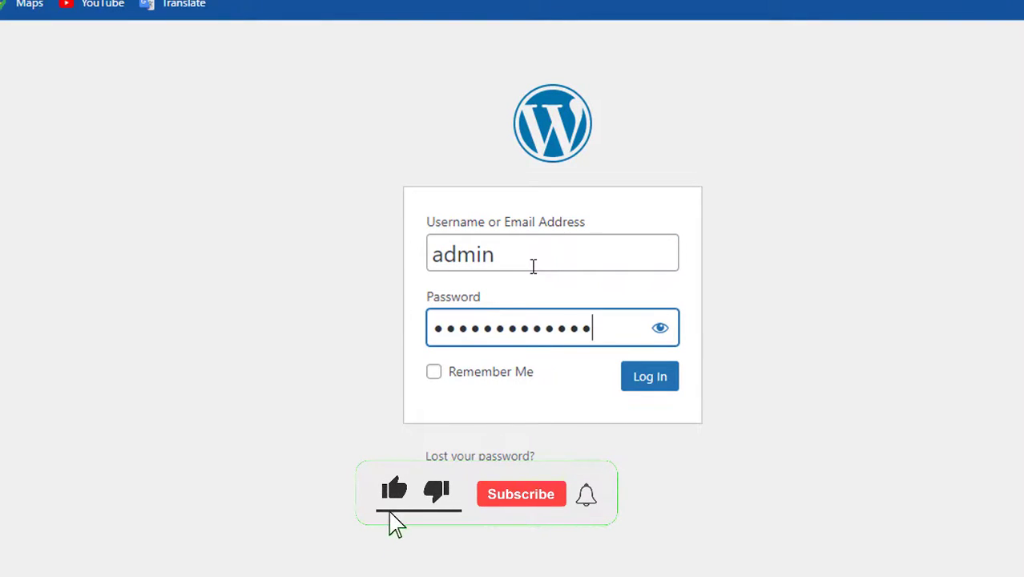
Log in to the WordPress dashboard with Remember Me enabled and dismiss the browser's offer to save the password.
left_click(472, 373)
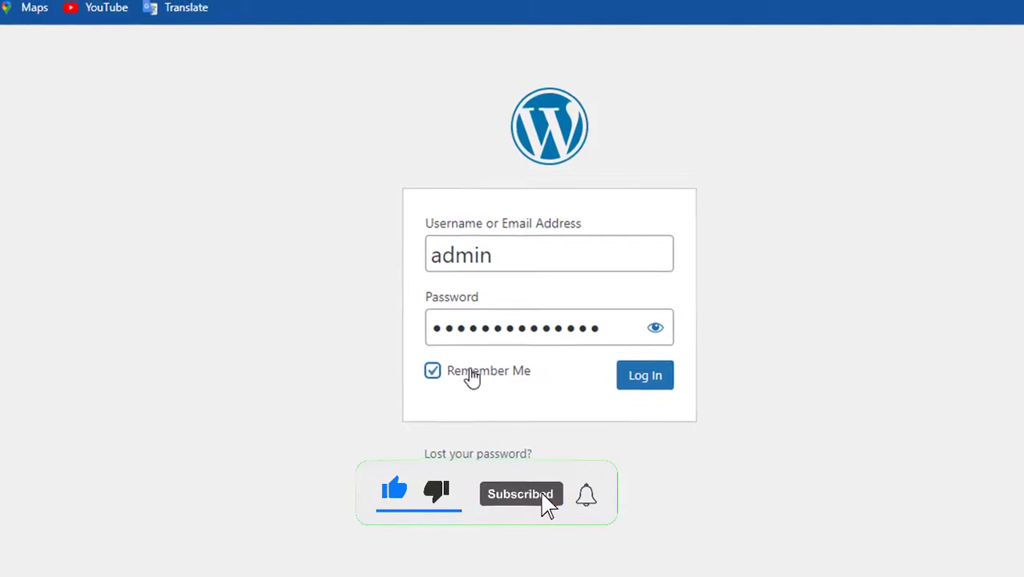
left_click(649, 376)
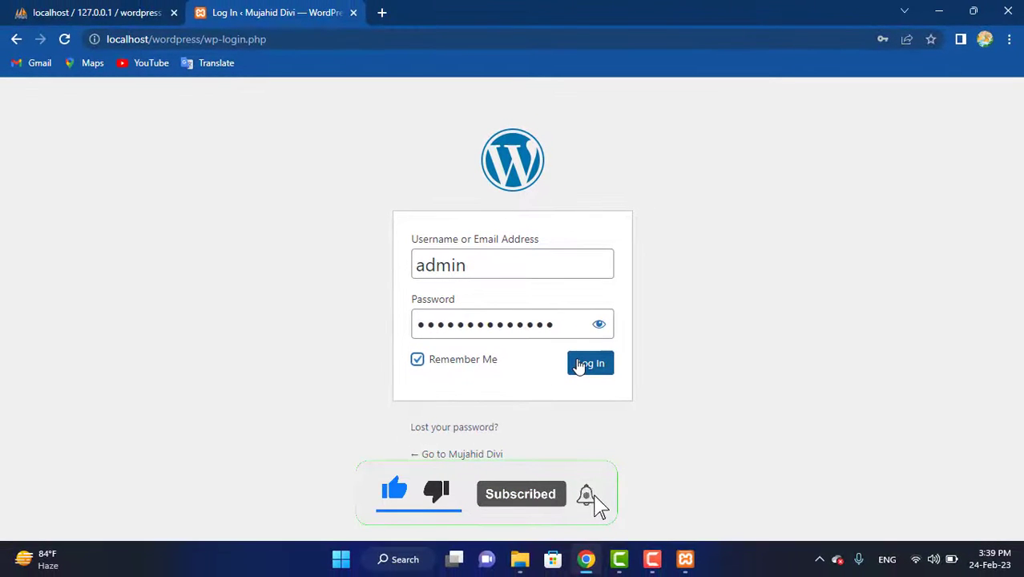
left_click(589, 364)
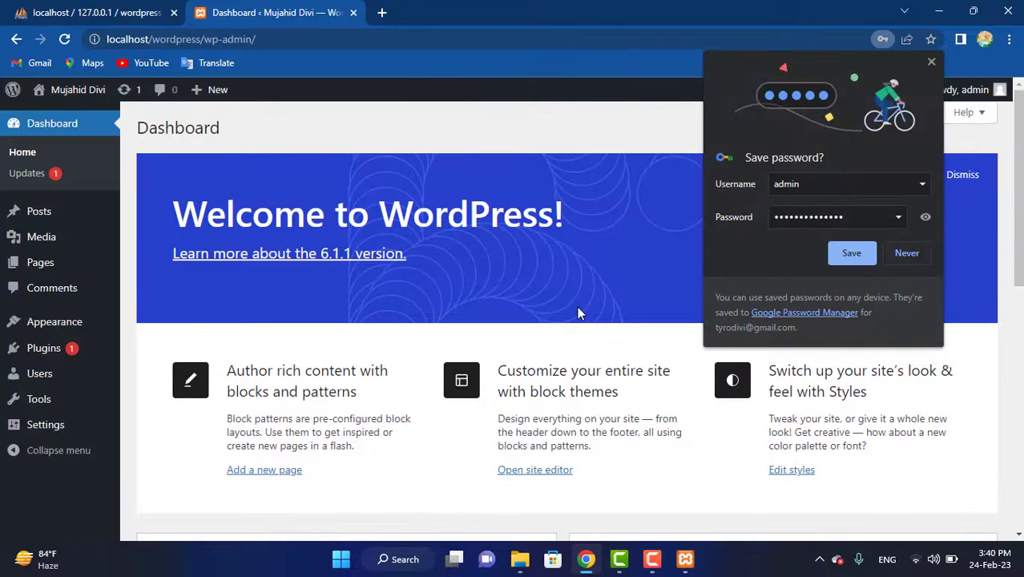
left_click(929, 61)
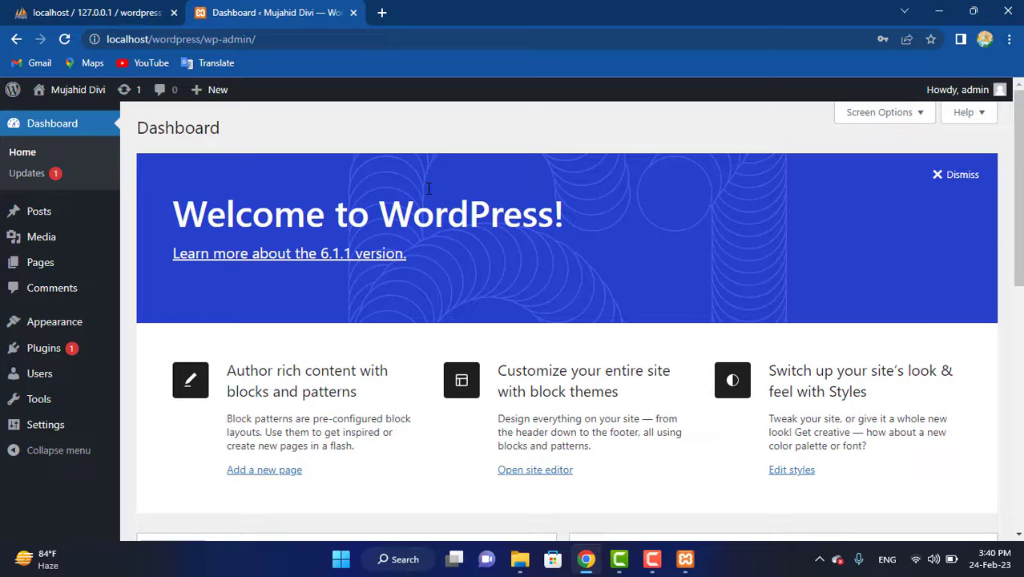
Close the WordPress dashboard and phpMyAdmin tabs, leaving one new empty tab, and minimize the browser.
left_click(381, 12)
left_click(358, 15)
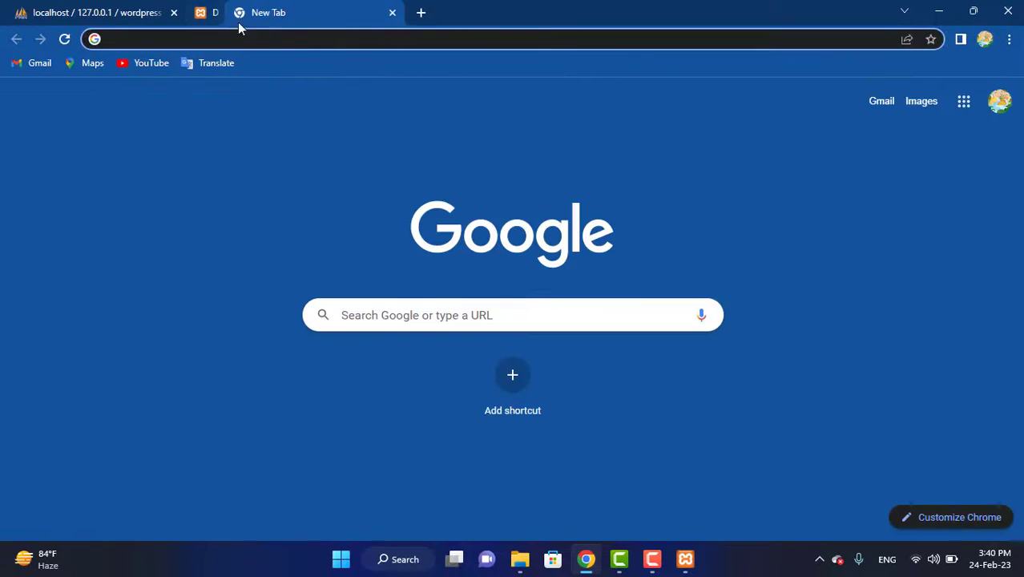
left_click(174, 13)
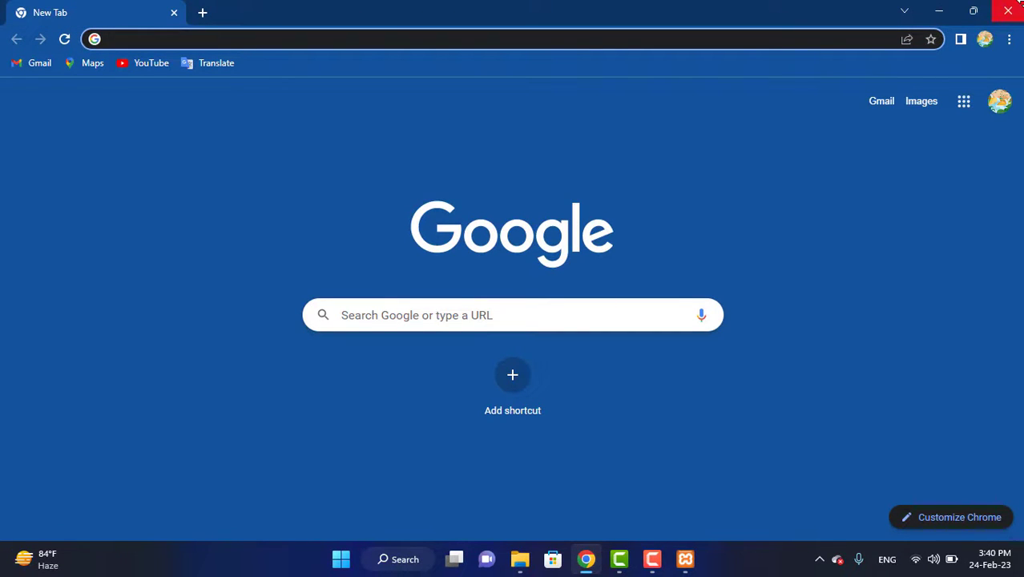
left_click(937, 10)
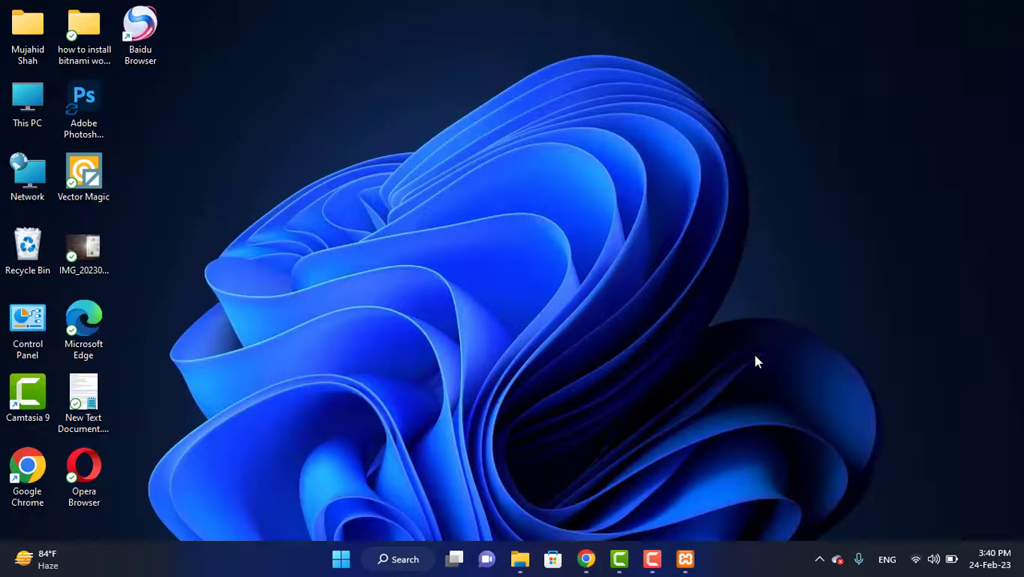
Stop the MySQL and Apache modules in the XAMPP Control Panel and close its window.
left_click(684, 559)
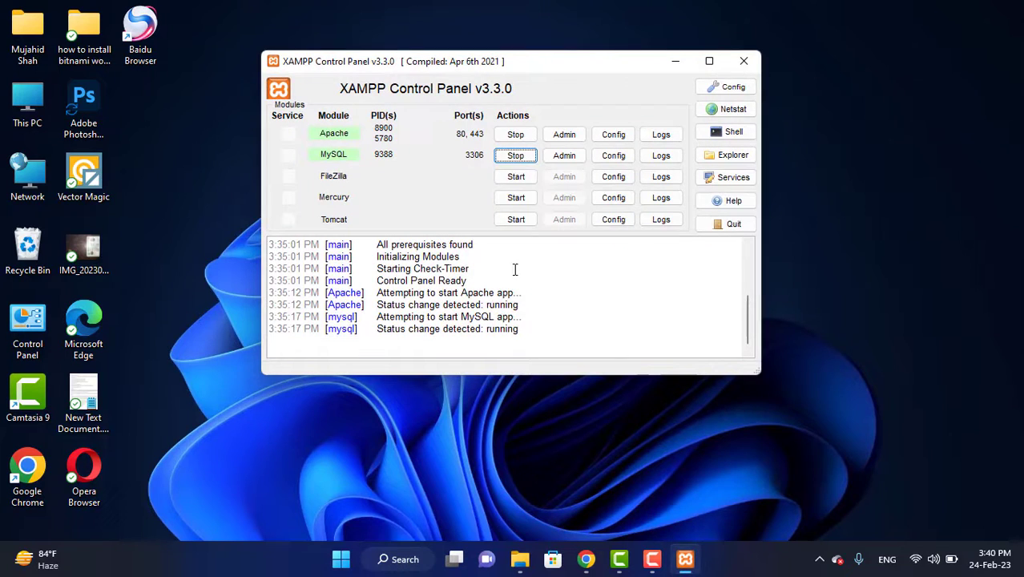
left_click(520, 156)
left_click(515, 135)
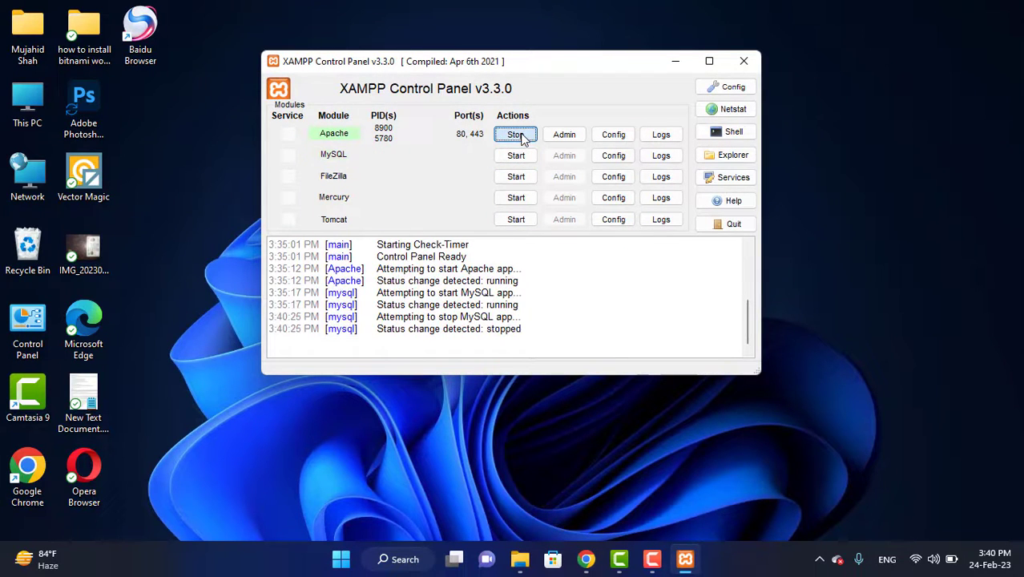
left_click(743, 64)
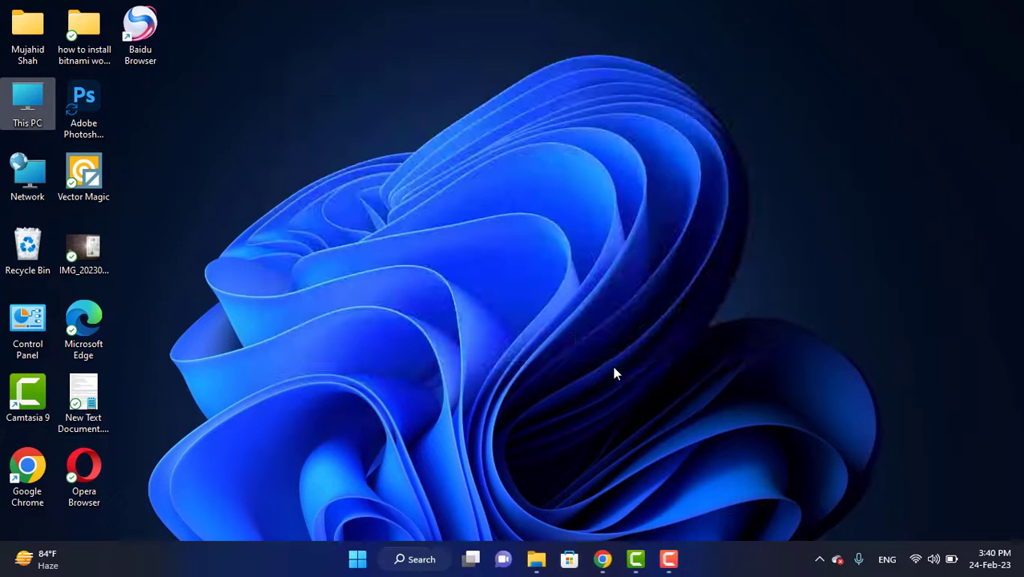
left_click(614, 374)
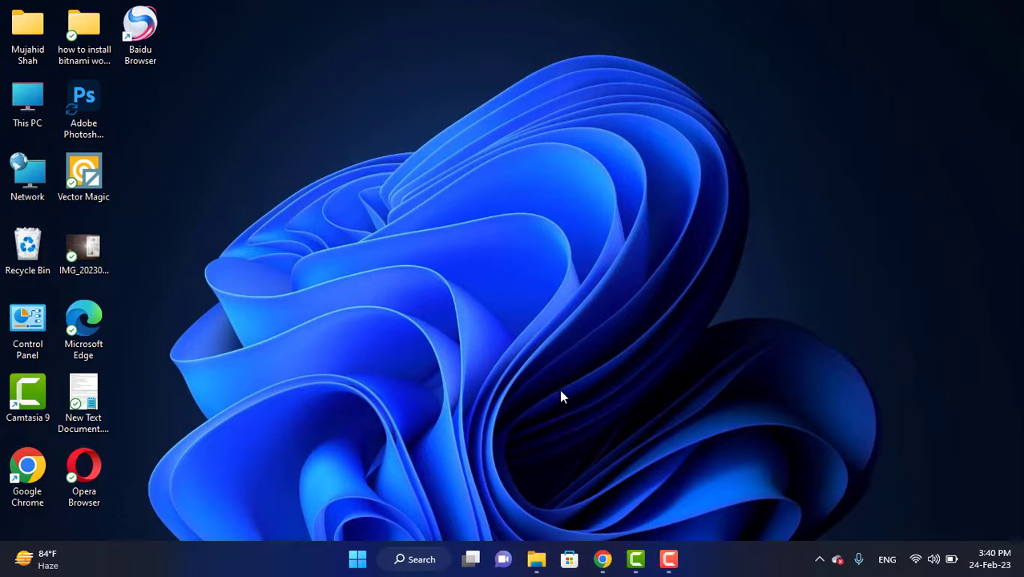
Launch the XAMPP Control Panel from the Windows search, start Apache and MySQL, and minimize its window.
left_click(409, 558)
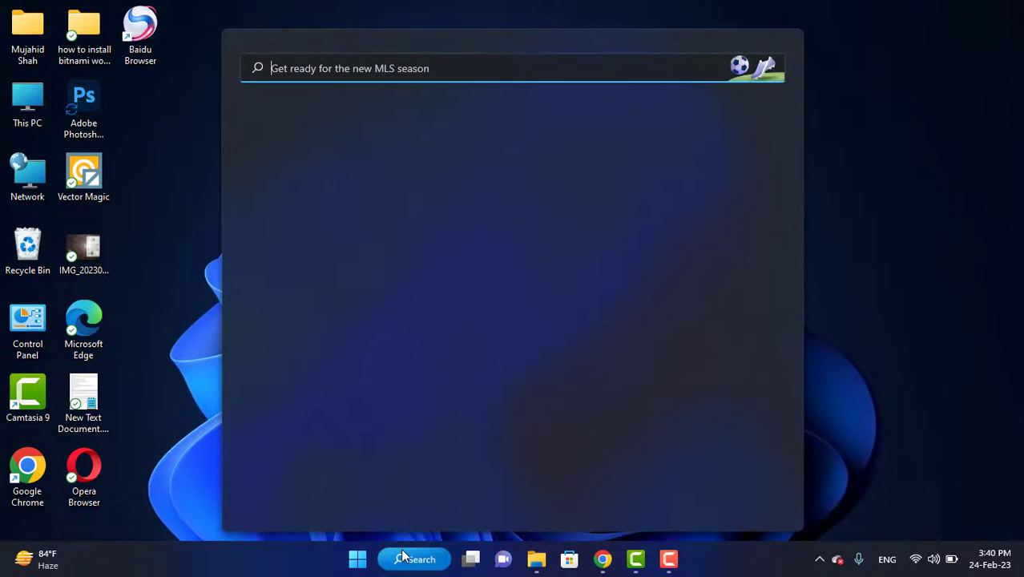
type("xam")
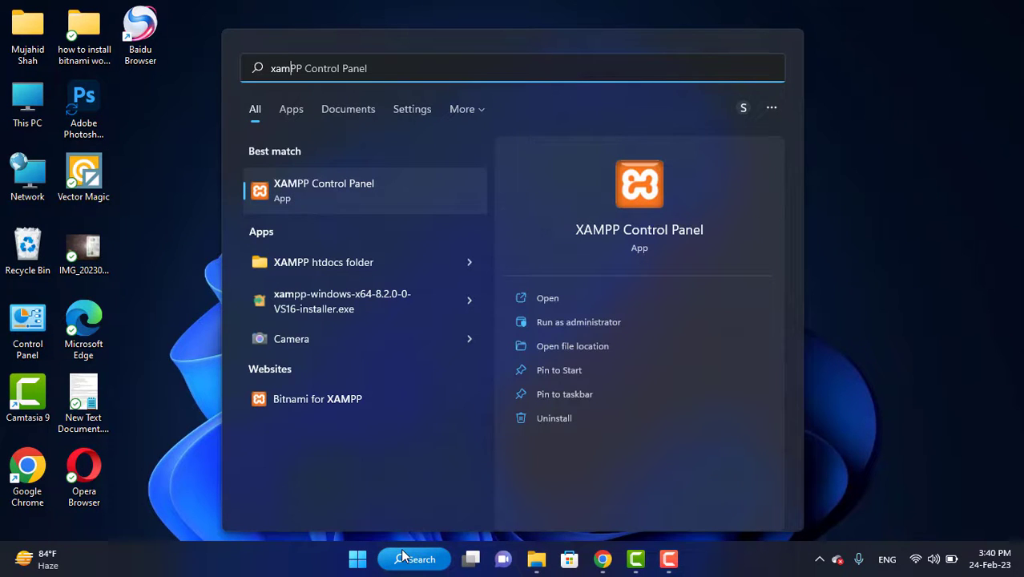
left_click(345, 205)
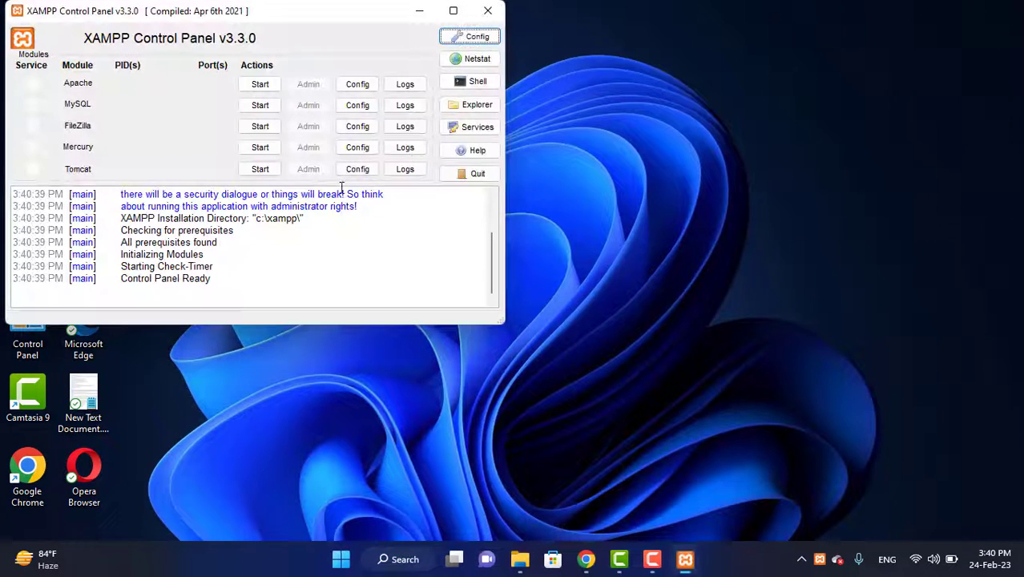
left_click(269, 89)
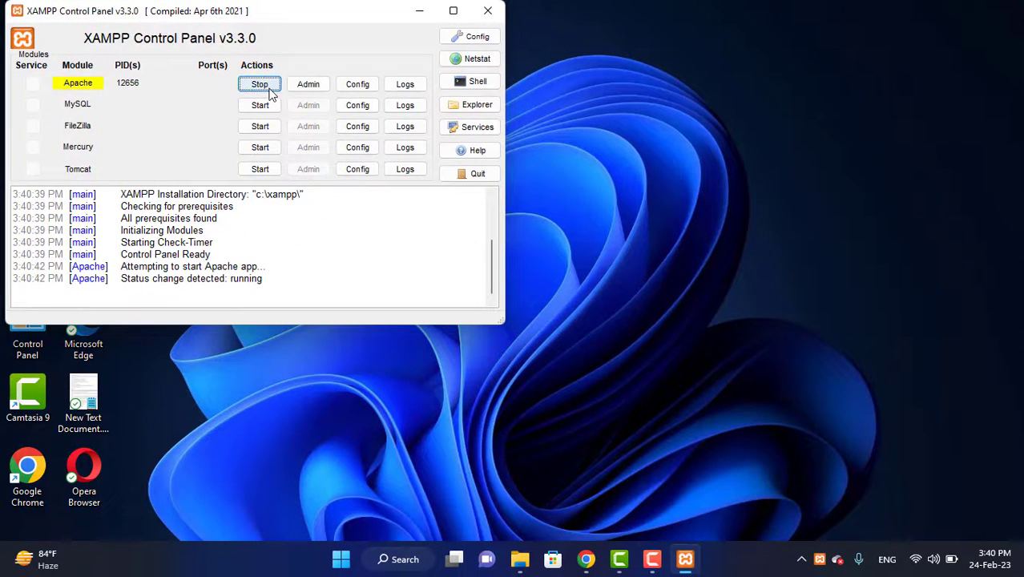
left_click(260, 108)
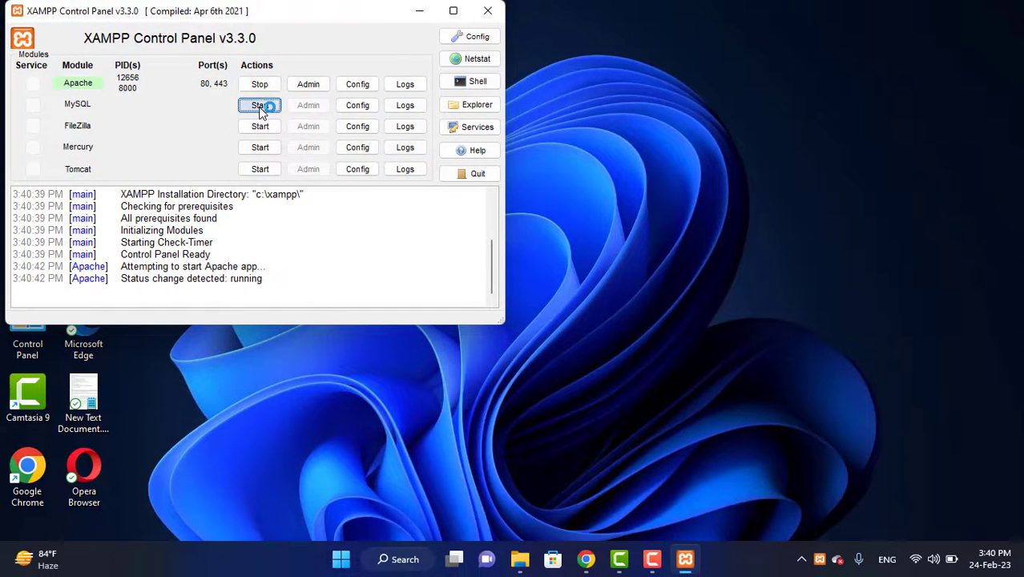
left_click(423, 12)
Switch to Google Chrome and go to the WordPress admin address localhost/wordpress/wp-admin.
left_click(587, 559)
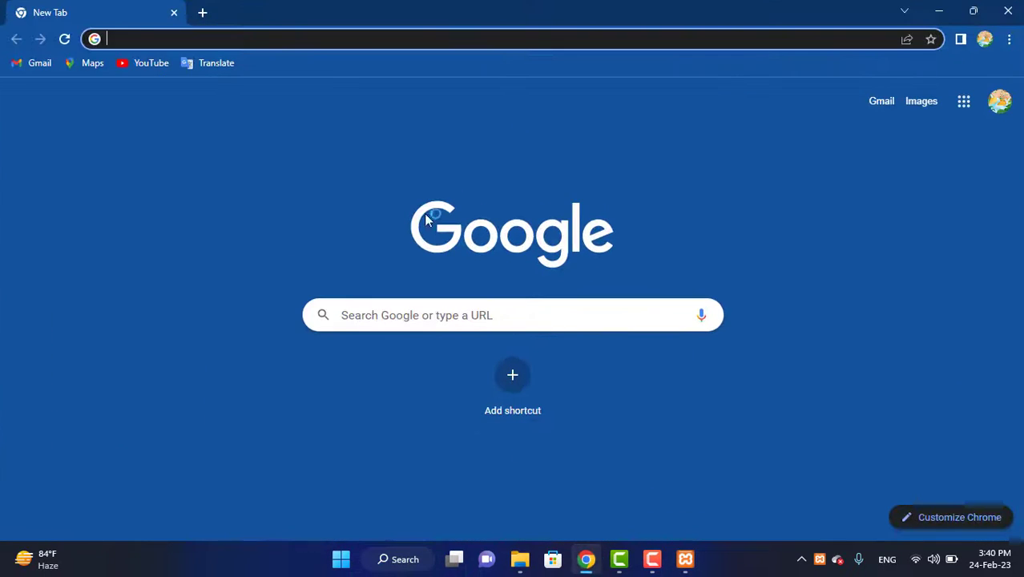
type("localhost/w")
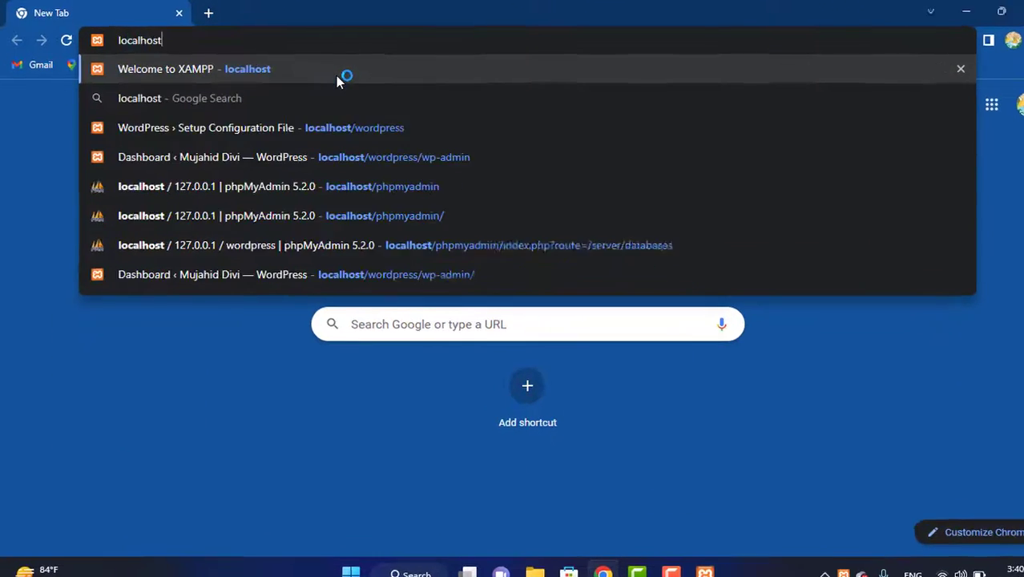
type("ordpress")
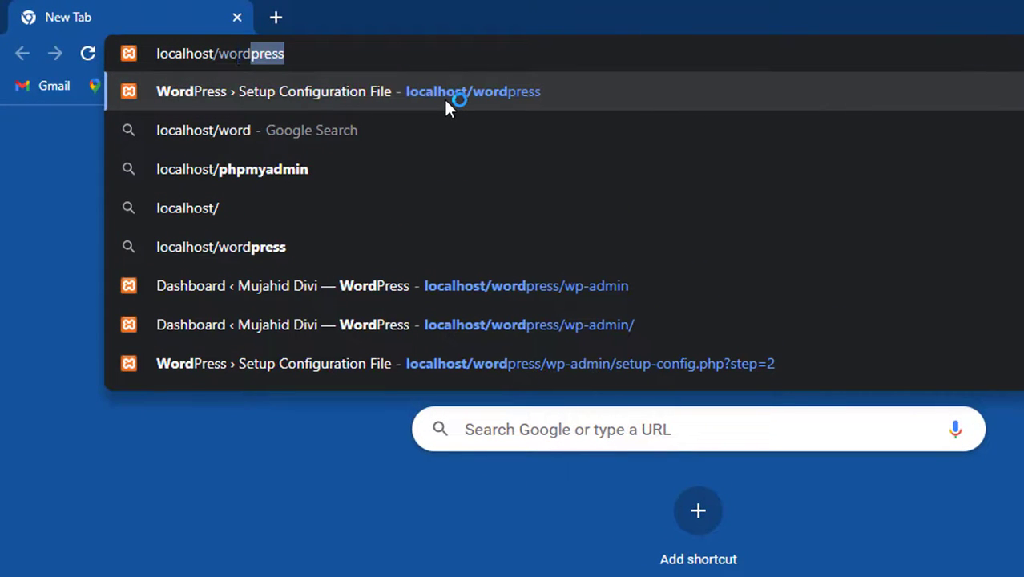
type("/")
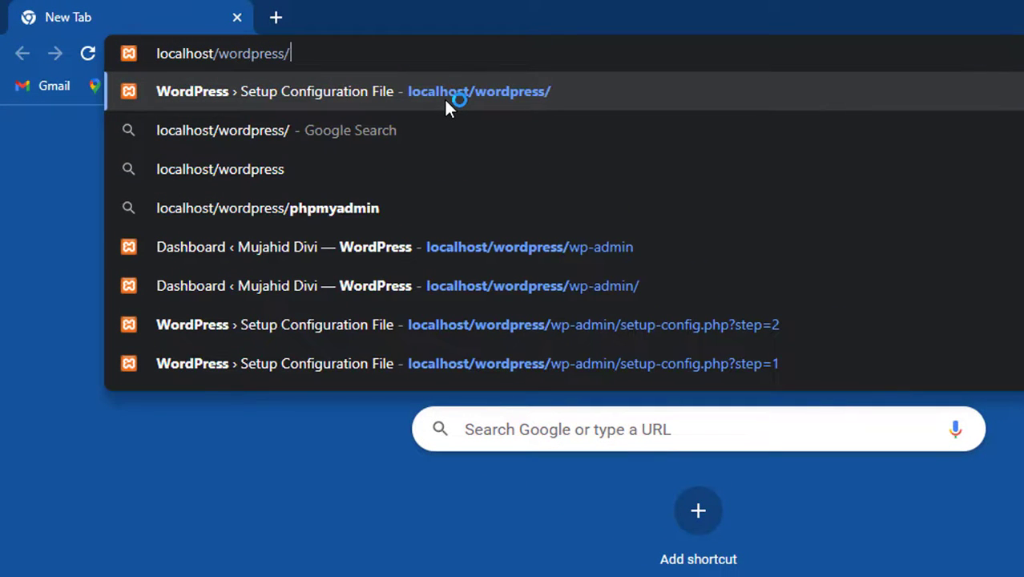
type("wp-admin")
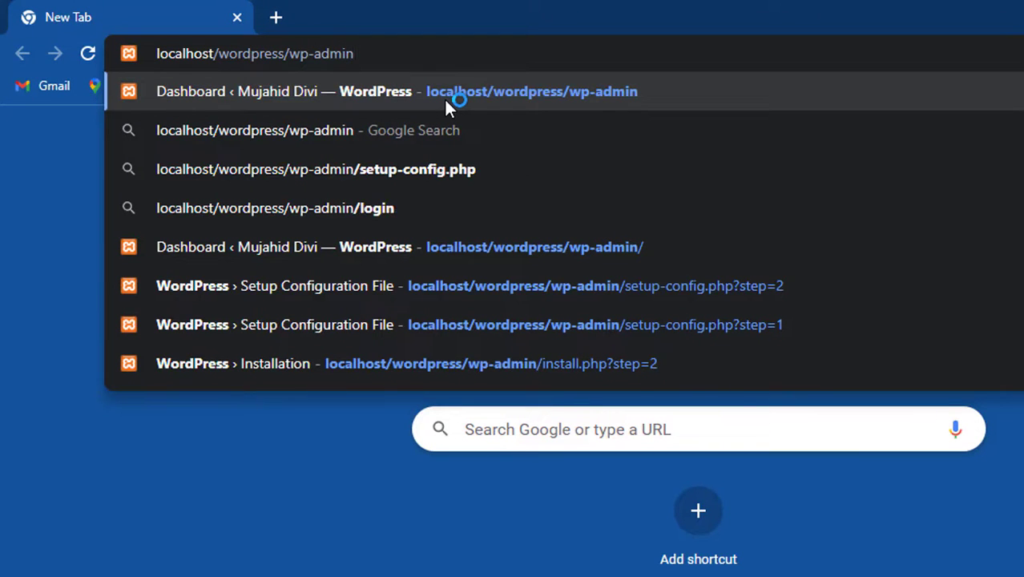
key("Return")
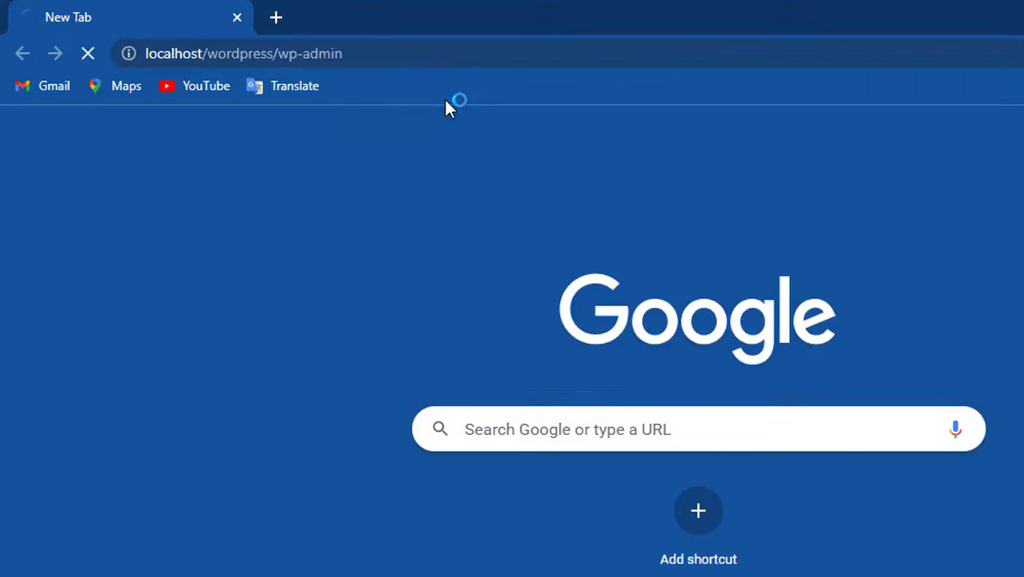